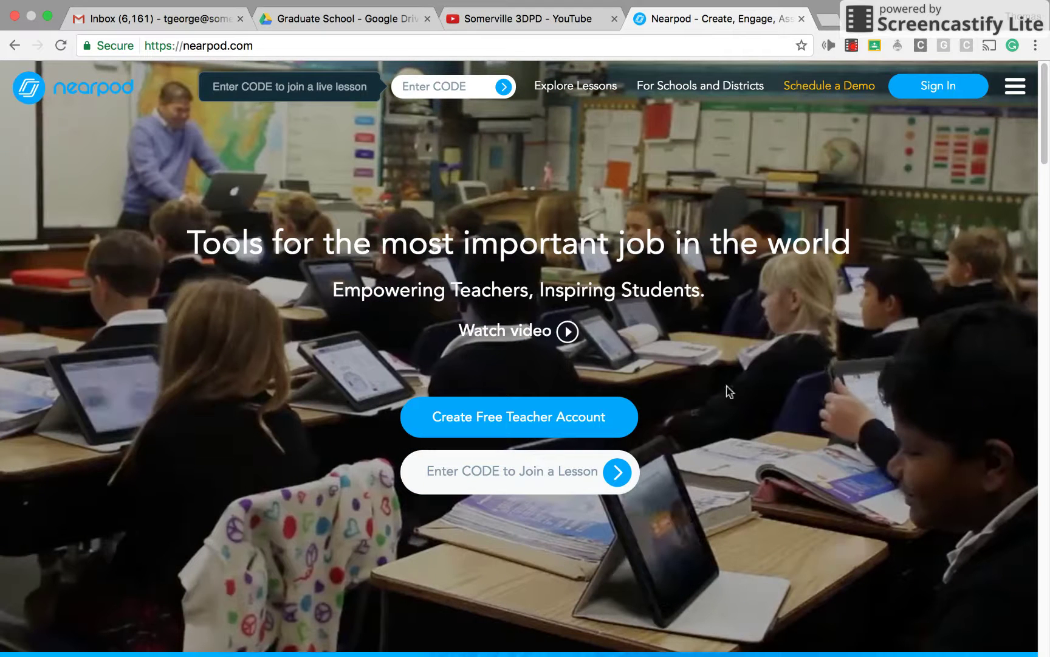
- Sign in to the Nearpod teacher account with Google and open My Library
click(289, 41)
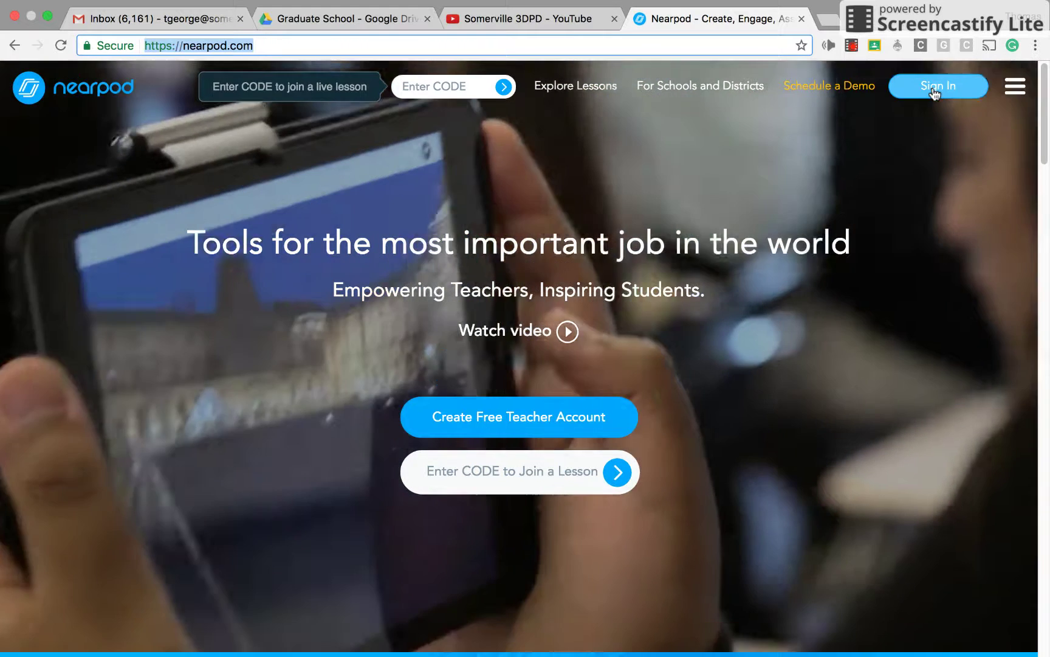
click(935, 92)
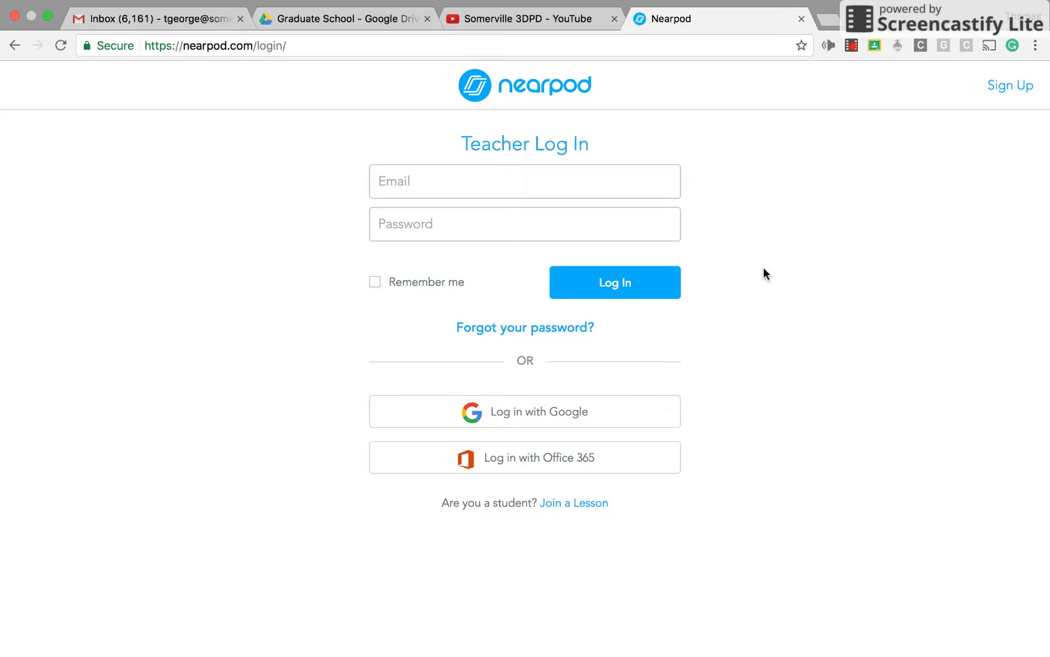
click(581, 415)
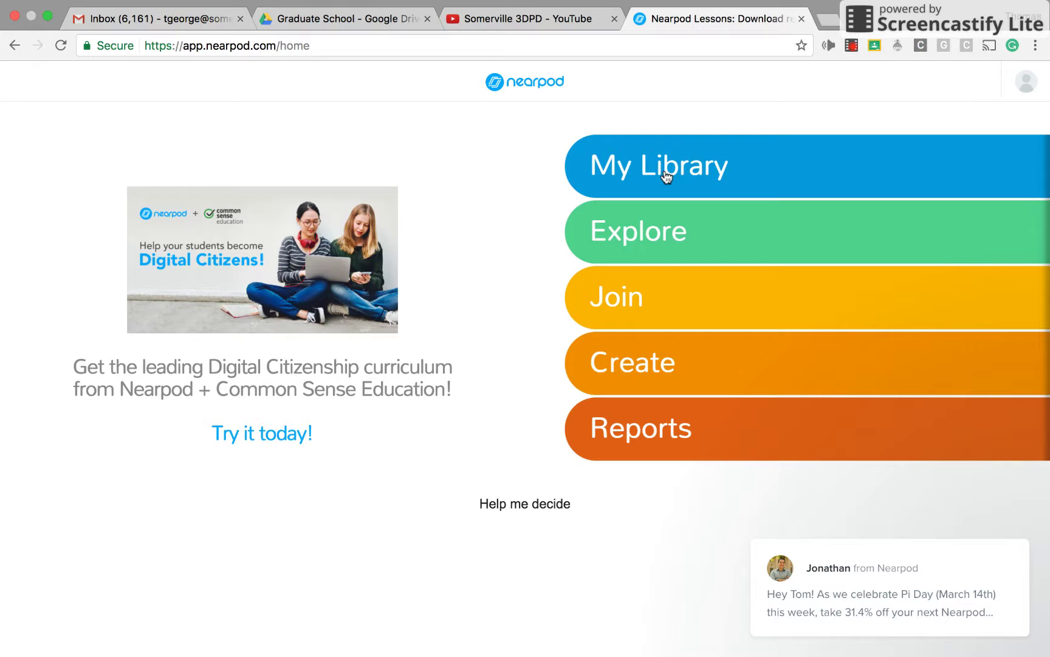
click(739, 169)
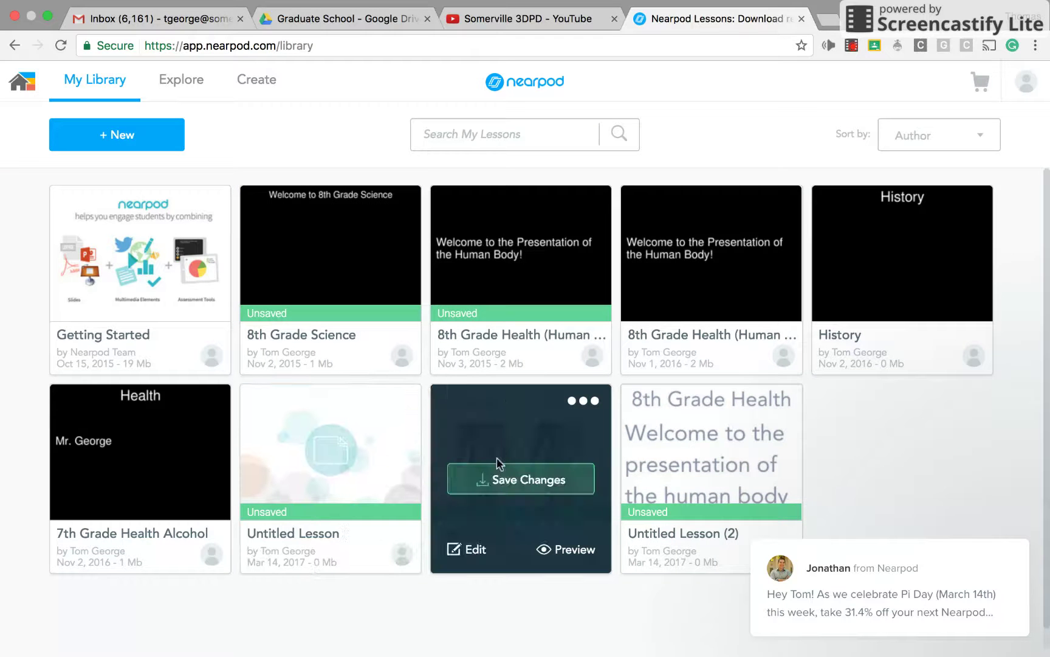
- Launch the saved 8th Grade Health (Human Body) lesson as a live lesson, resuming its active session, and dismiss the share-code window
mouse_move(793, 452)
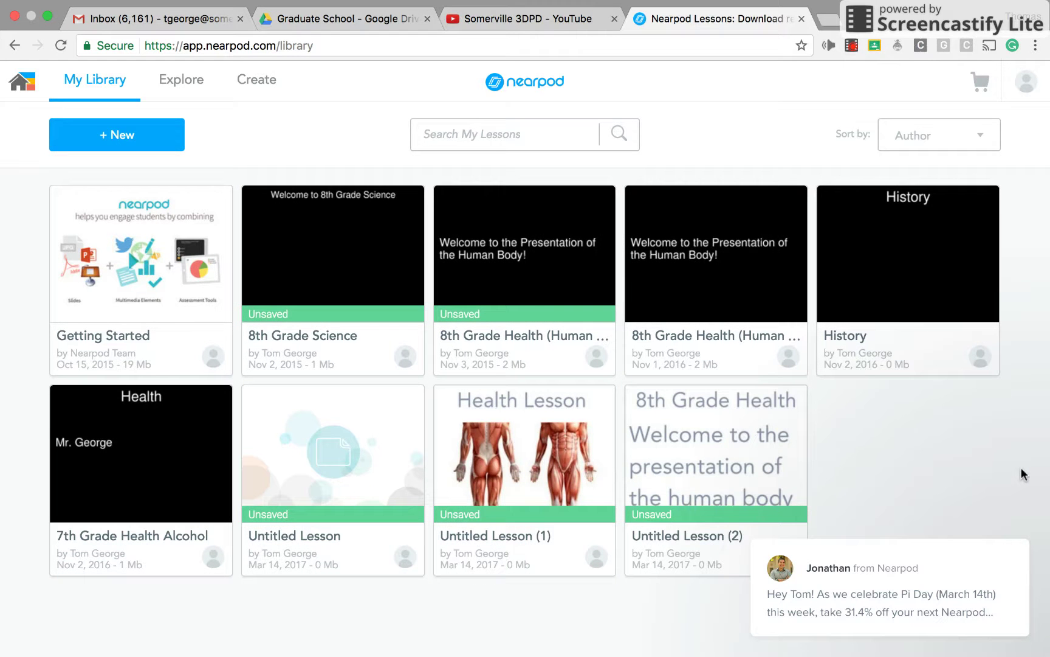
mouse_move(802, 353)
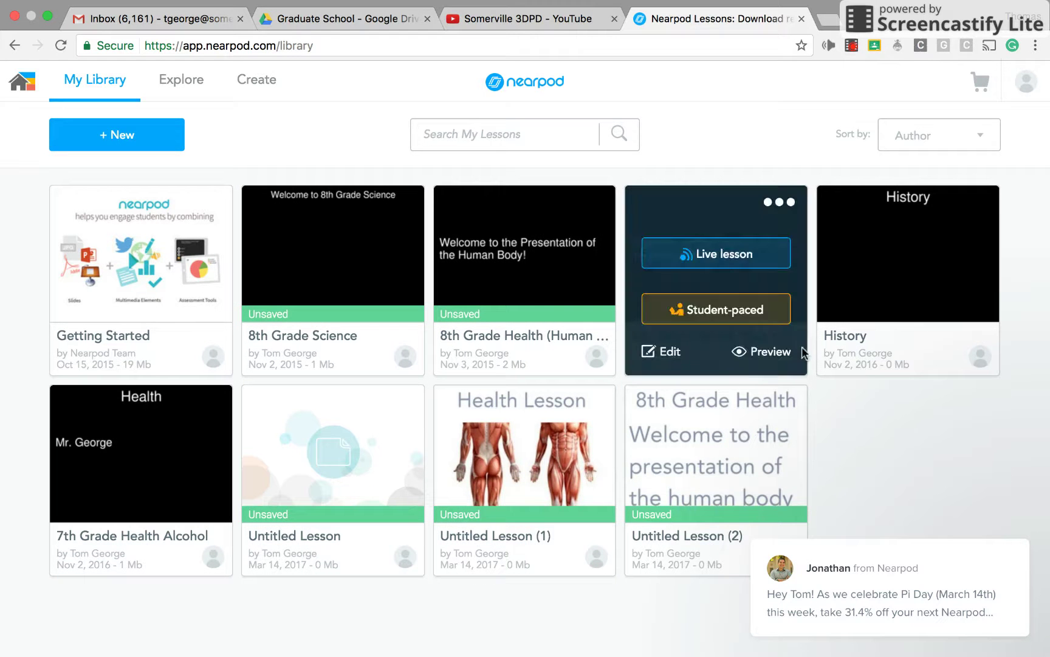
click(725, 312)
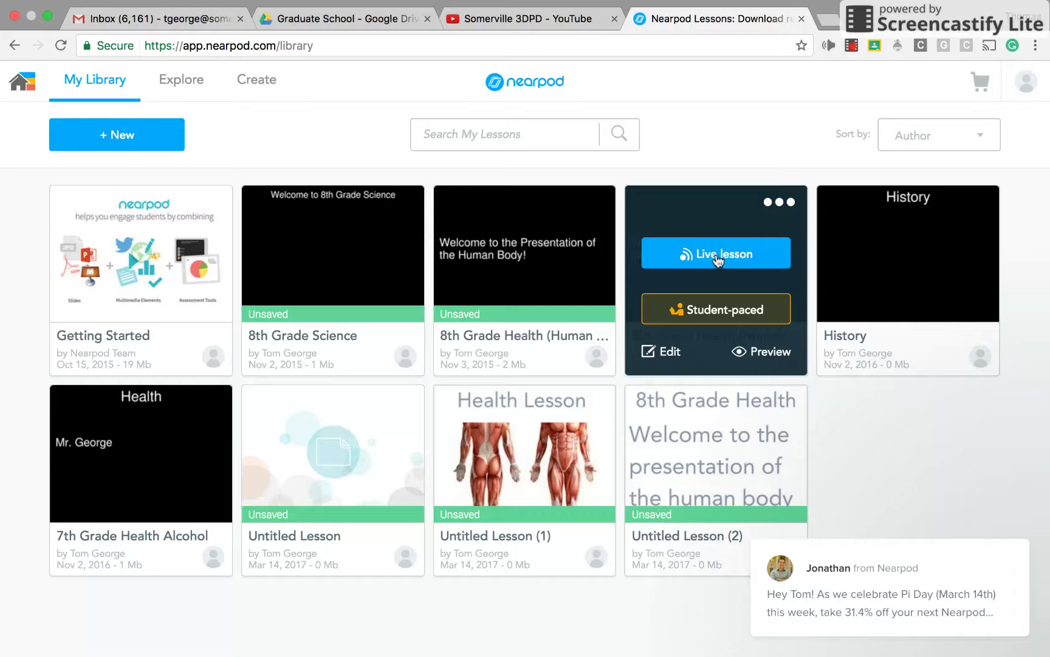
click(717, 260)
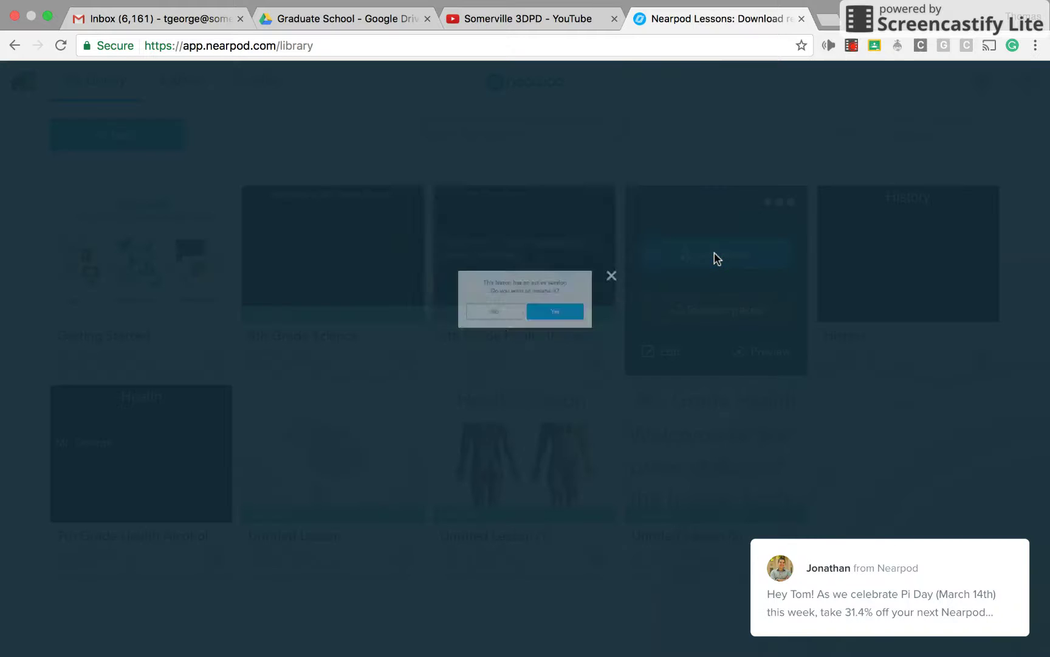
click(589, 258)
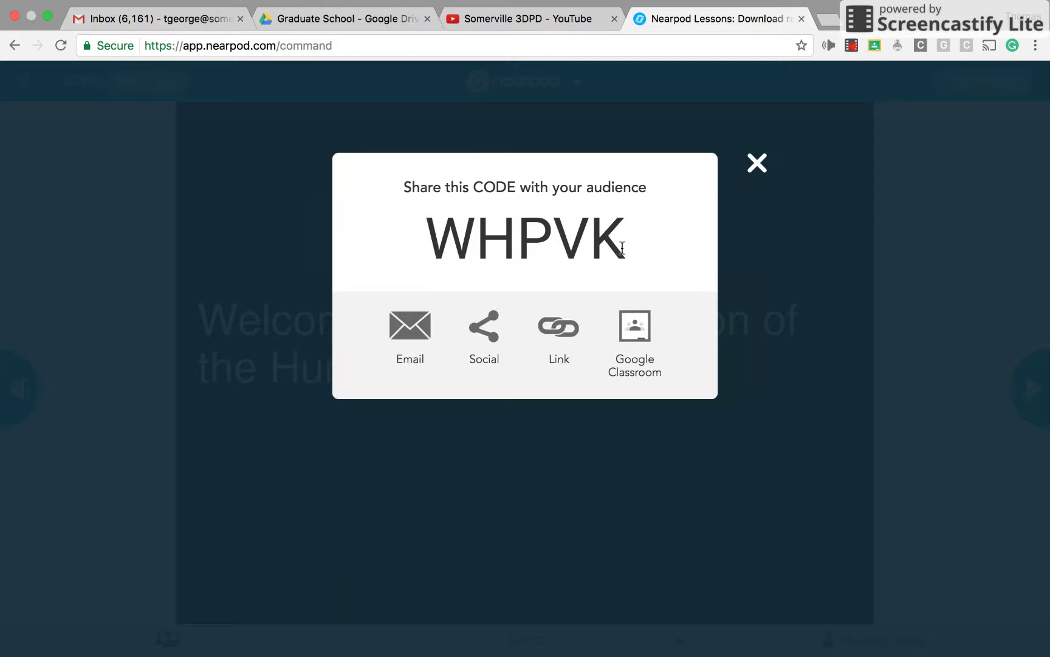
click(757, 162)
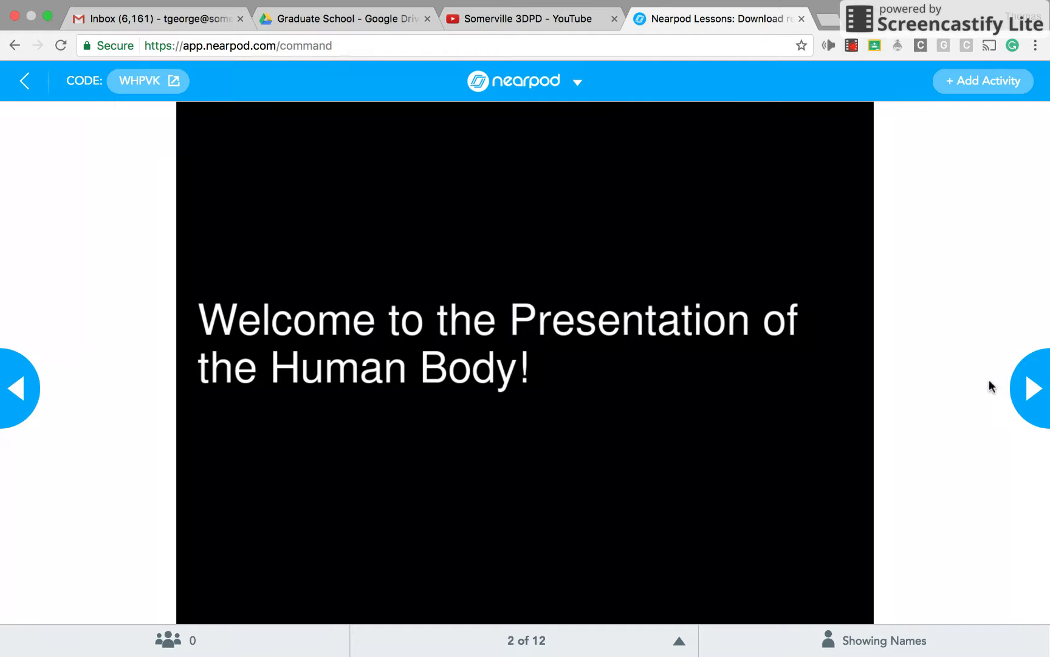
- Advance the live lesson through the circulatory video and hormones poll to slide 7, looking around both Body Worlds panoramas
click(1033, 389)
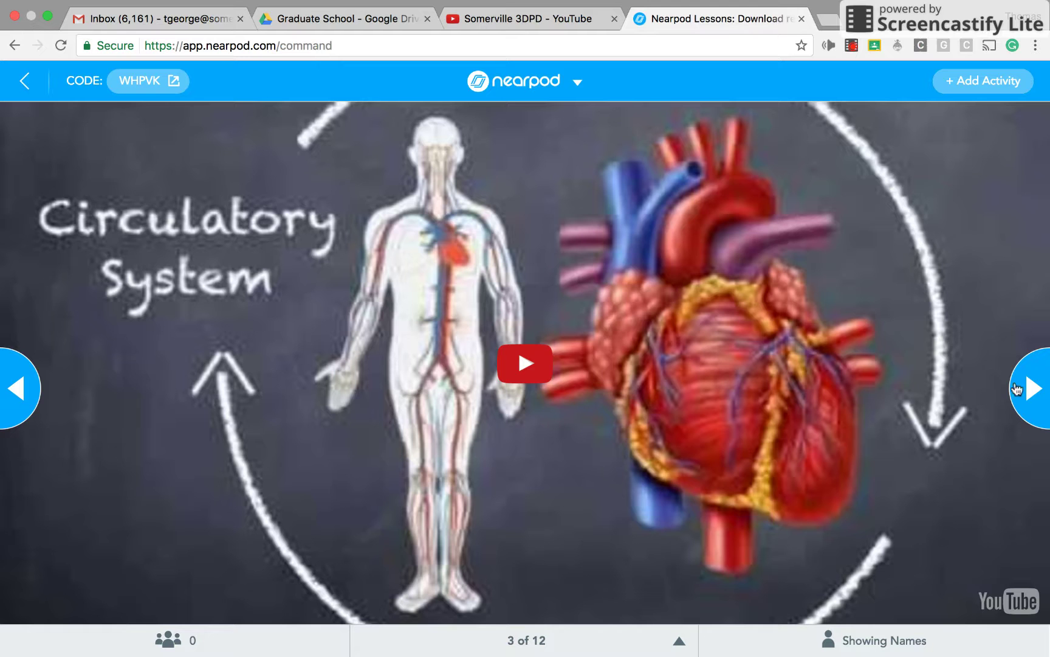
click(1039, 388)
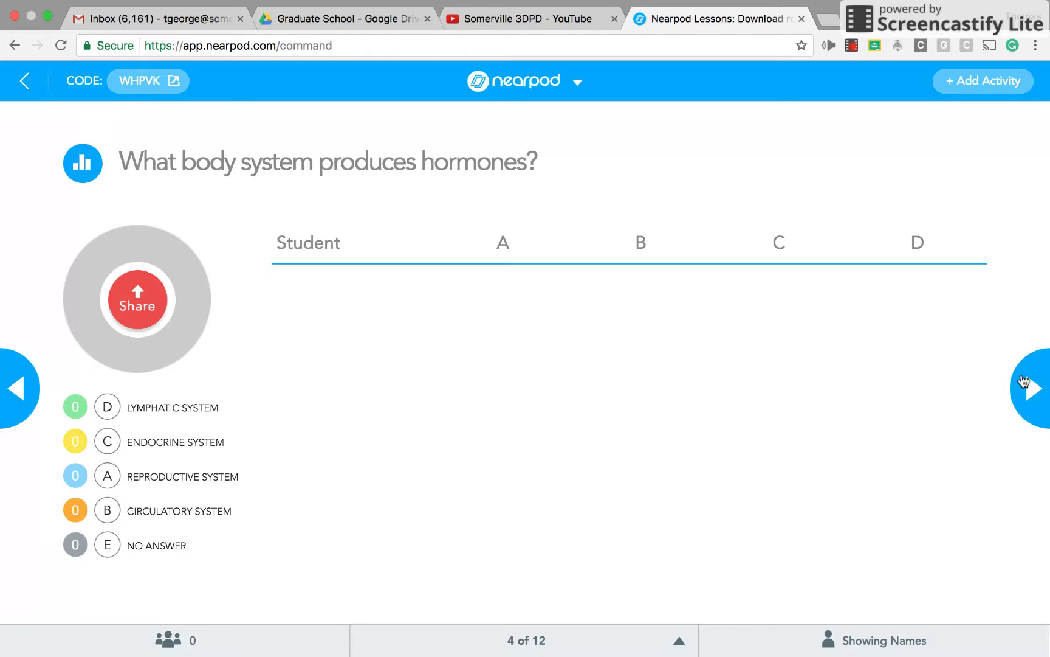
click(1031, 396)
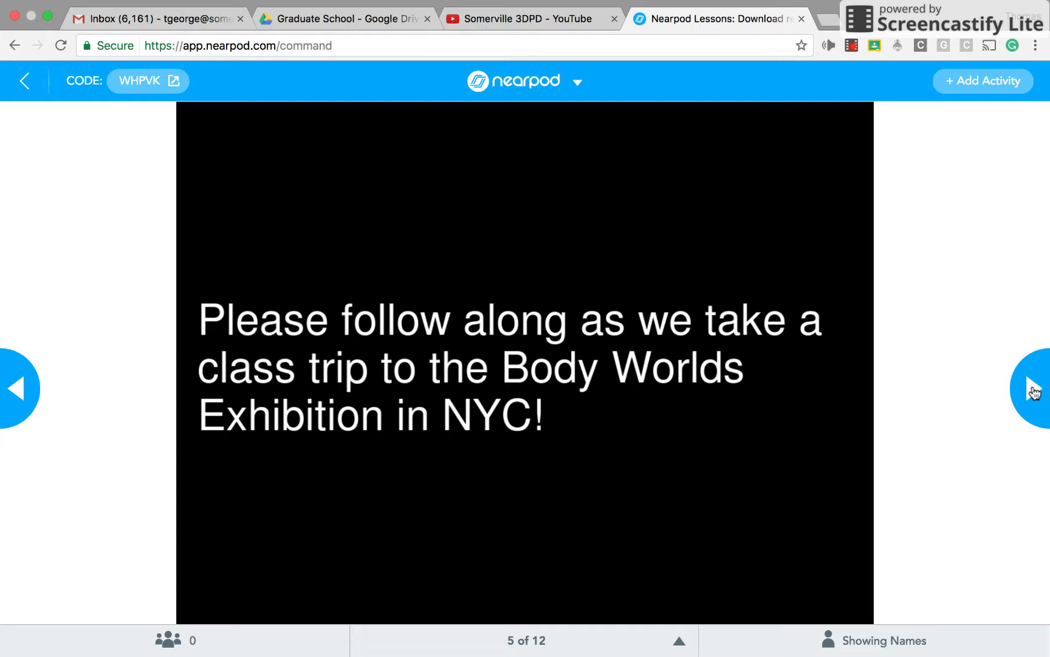
click(1033, 391)
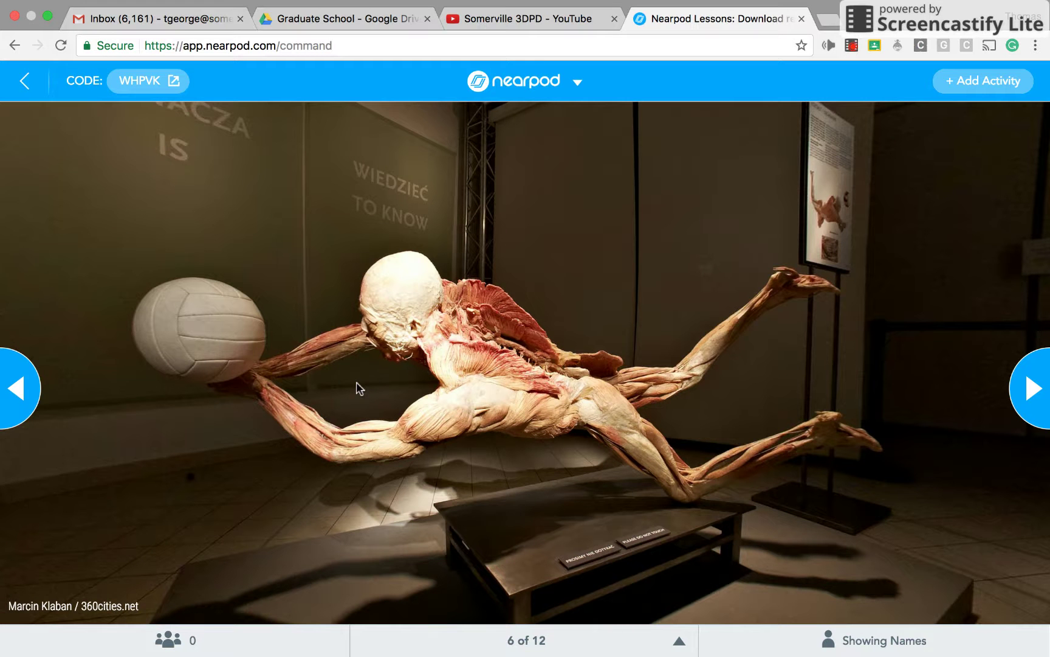
drag(680, 392, 449, 267)
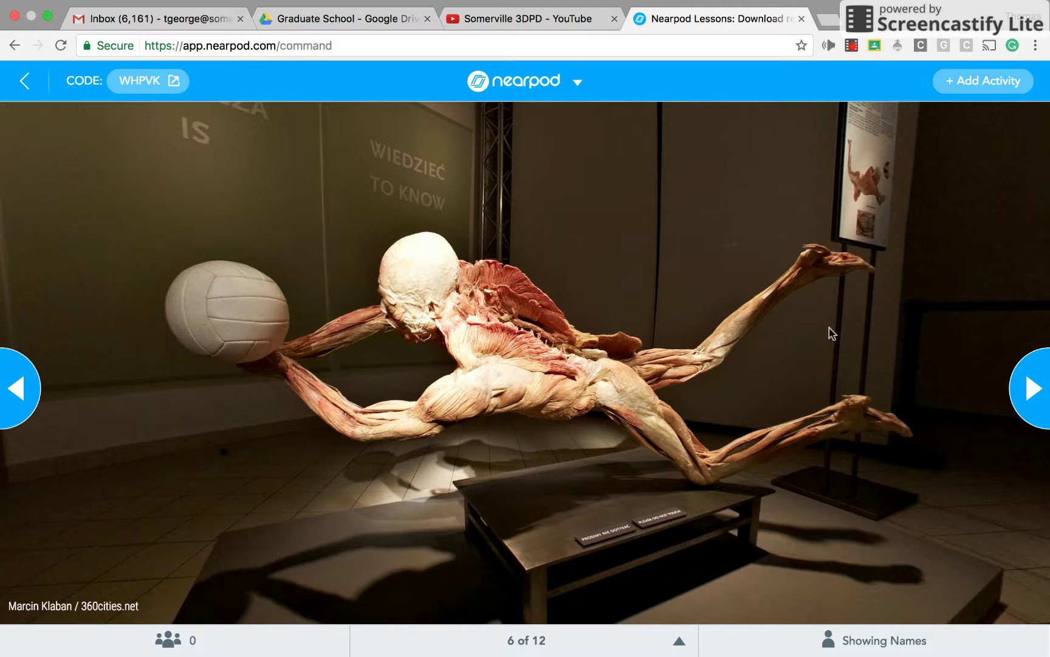
click(1032, 392)
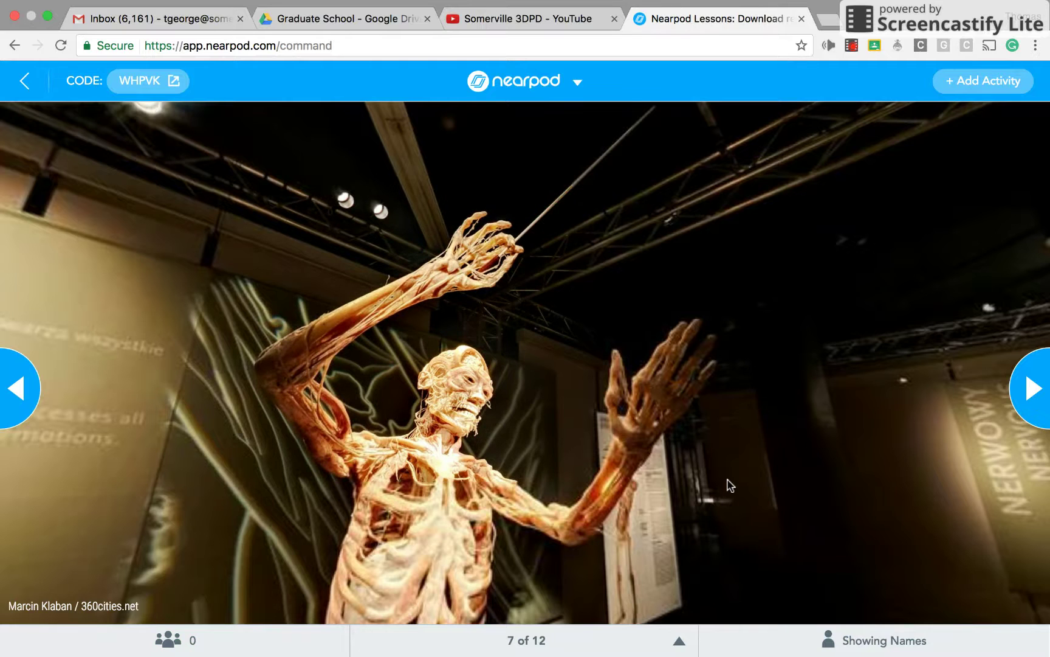
drag(730, 485, 747, 419)
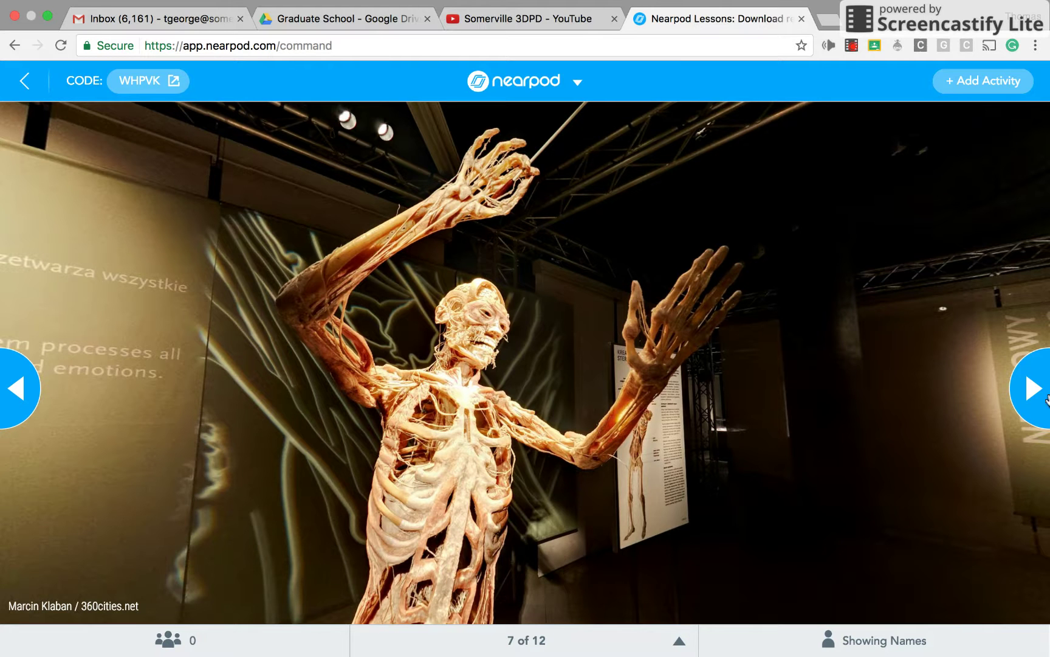
- Advance the live lesson past the skeleton drawing and Dr. Oz Twitter slides to the final spleen activity on slide 12
click(1038, 373)
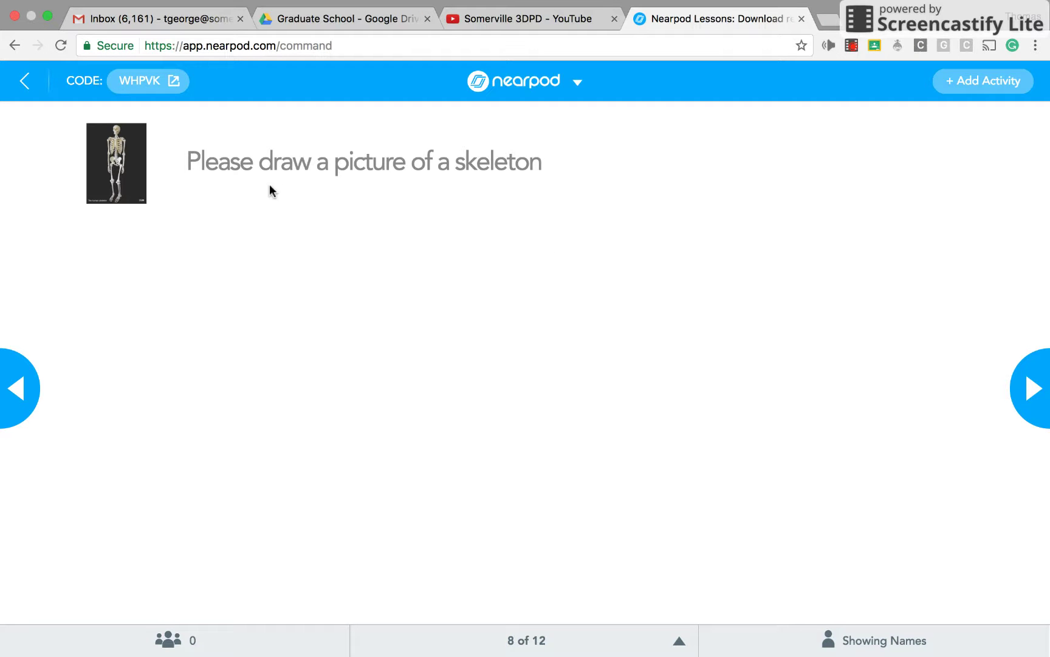
click(1033, 389)
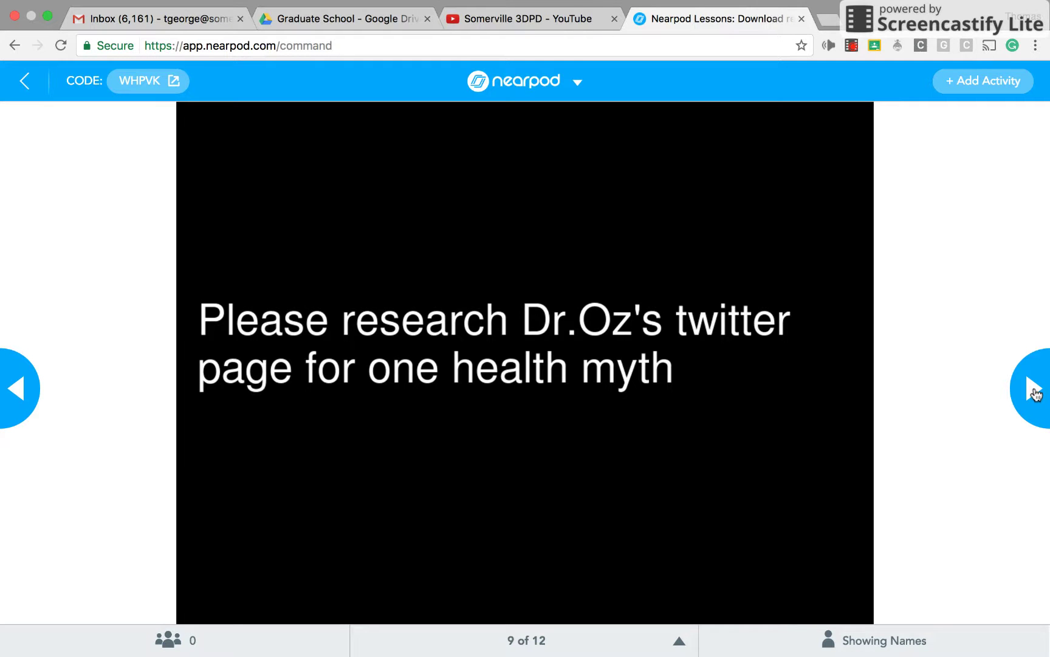
click(1035, 394)
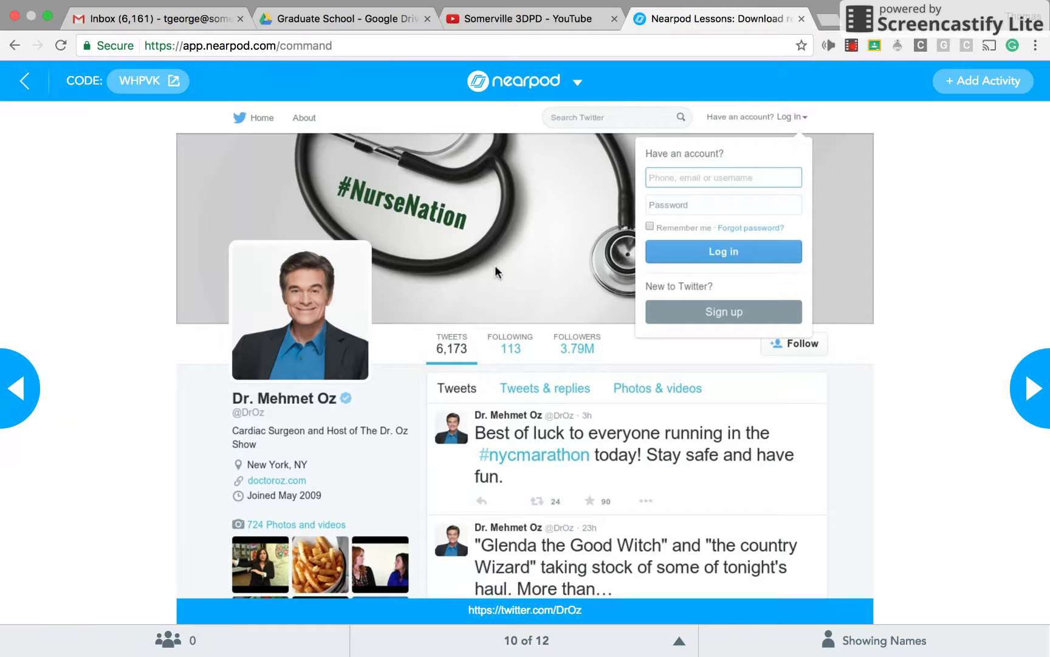
click(1028, 389)
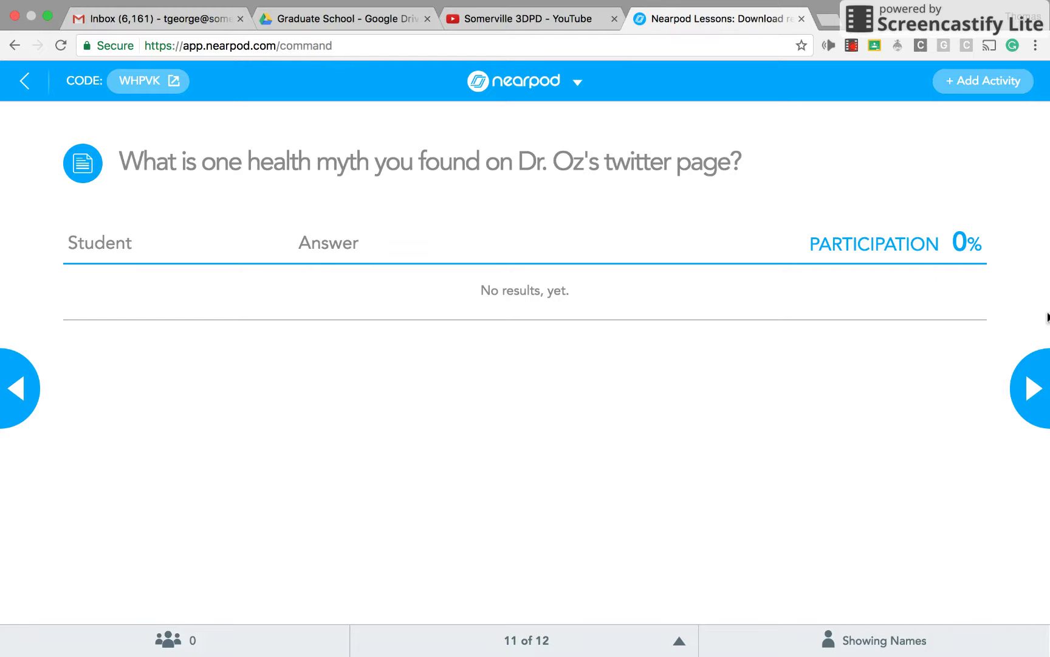
click(1033, 400)
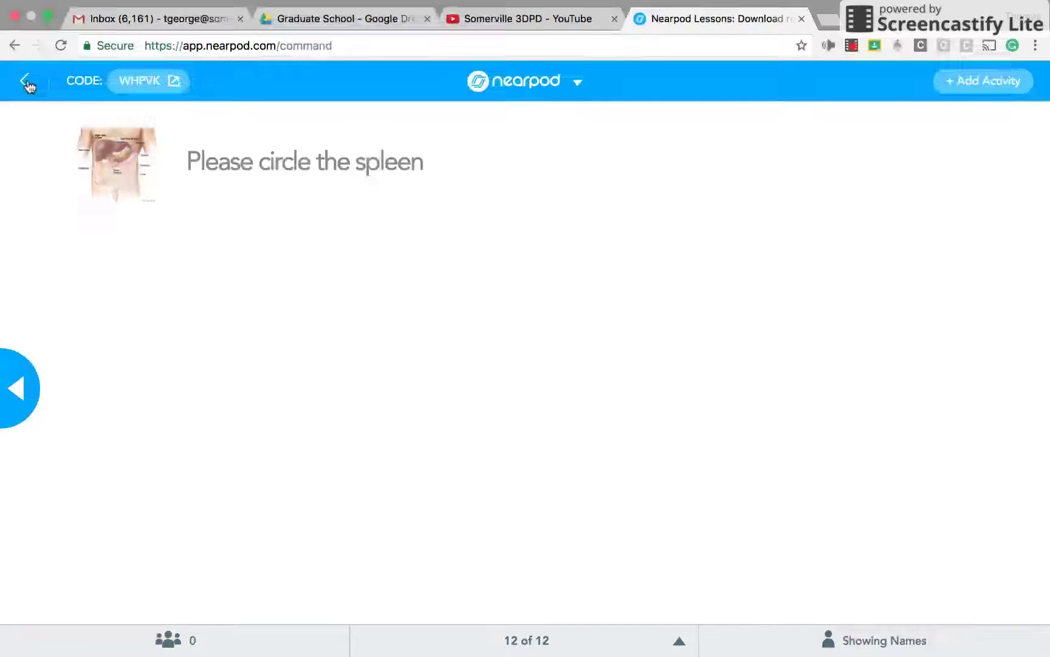
click(27, 84)
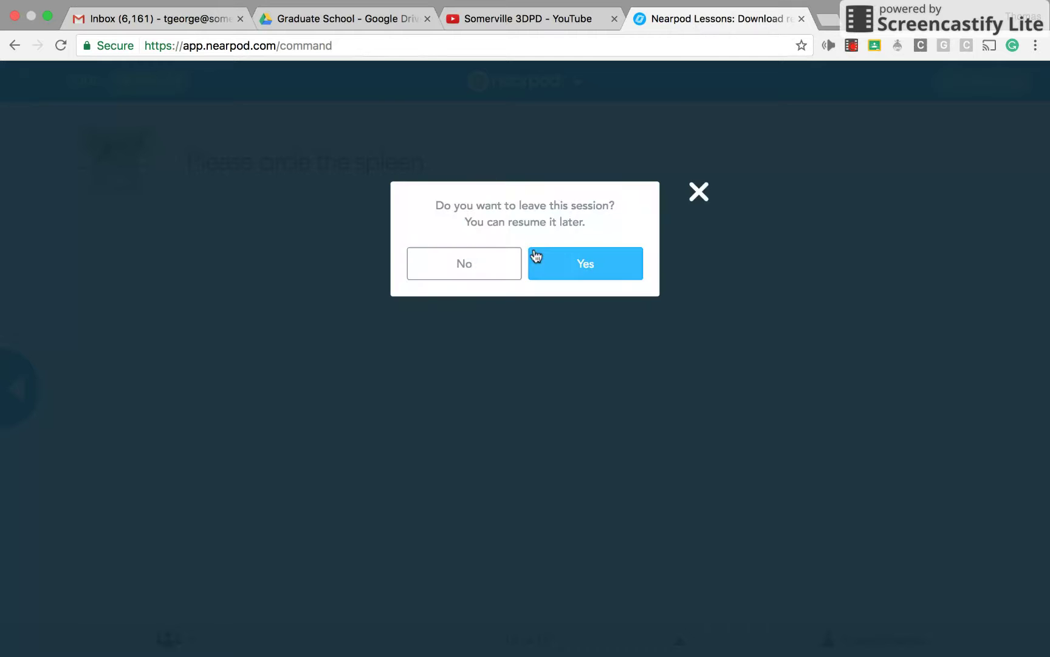
click(487, 270)
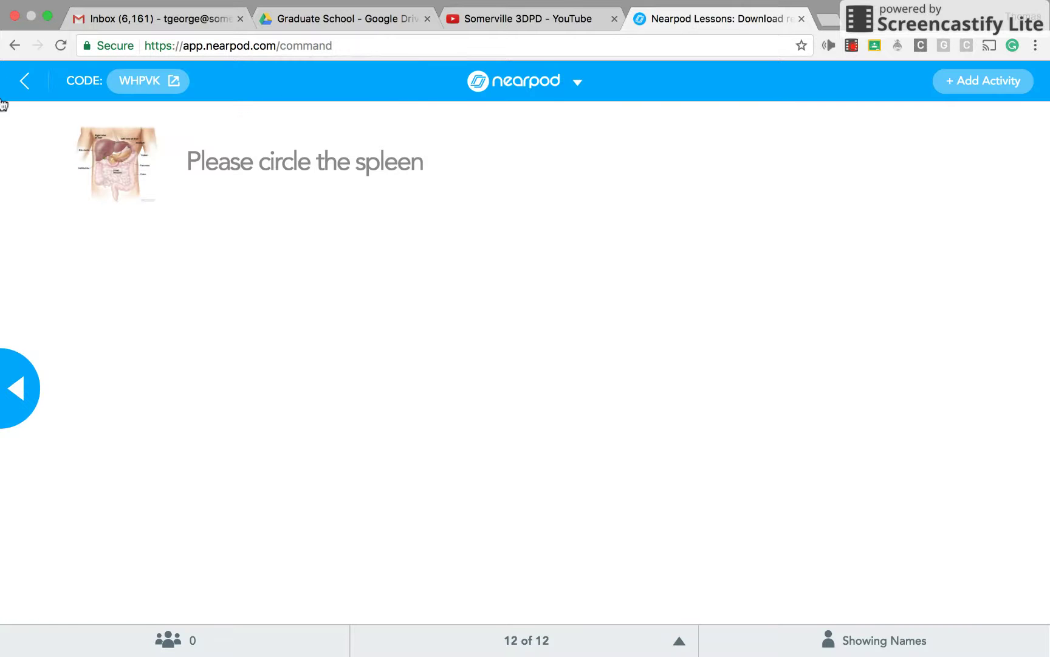
click(503, 85)
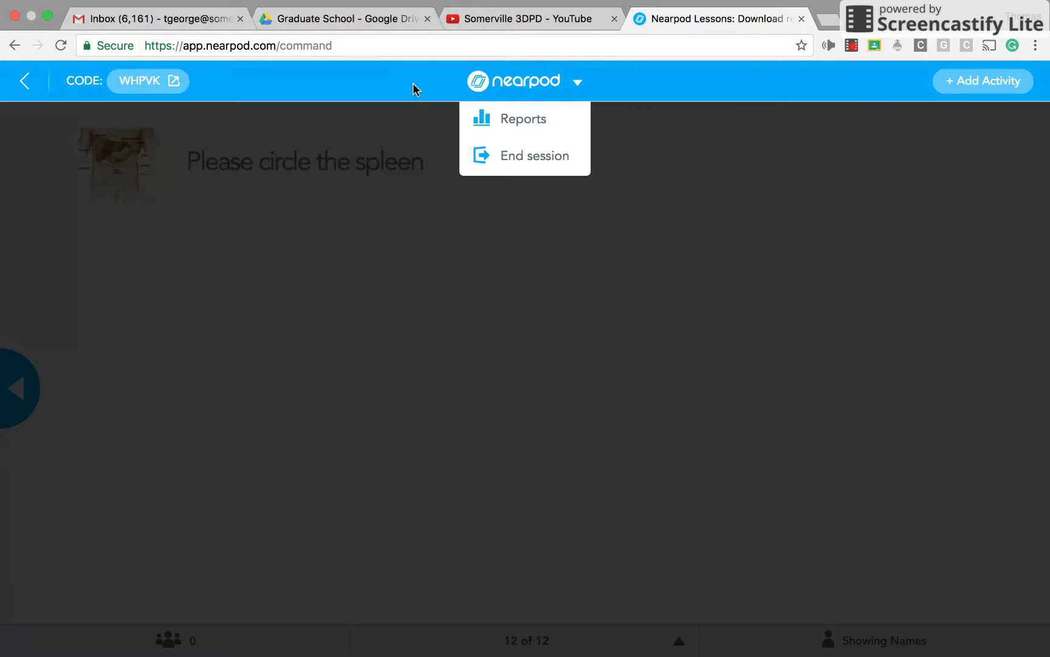
click(525, 158)
click(499, 274)
- End the live lesson session and return to the lesson library
click(574, 91)
click(579, 155)
click(586, 278)
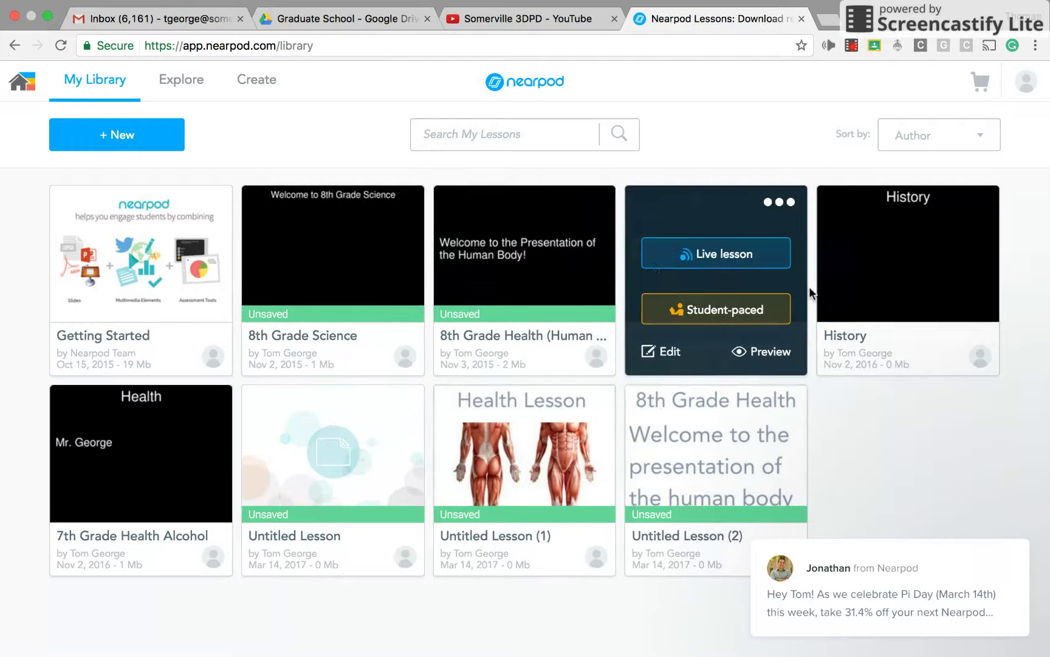
- Create a new untitled lesson from the lesson library
mouse_move(140, 474)
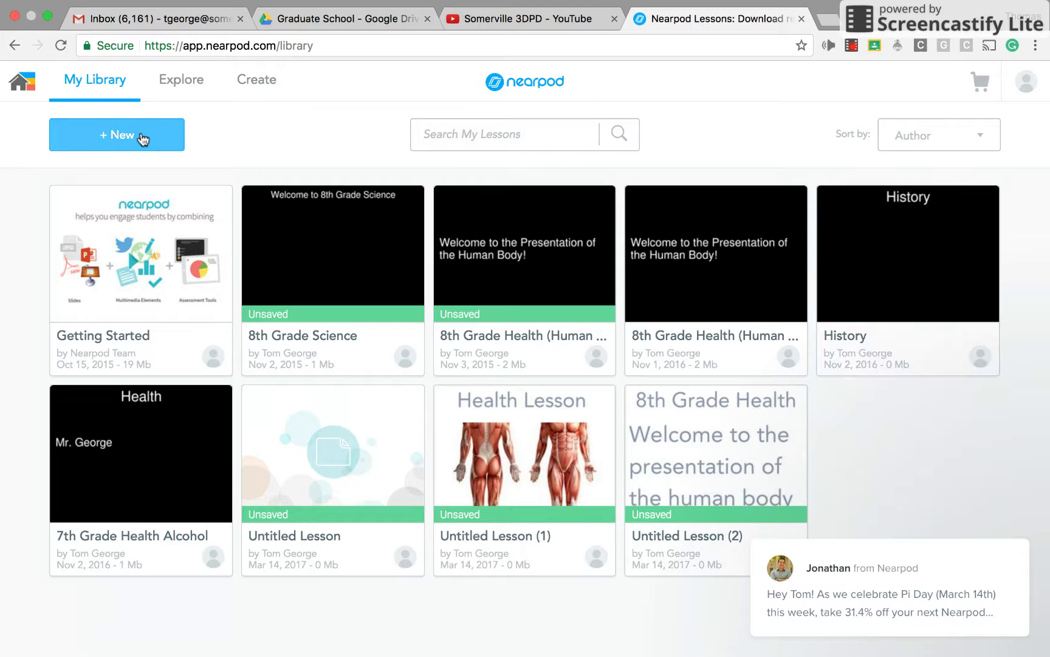
click(143, 140)
click(115, 223)
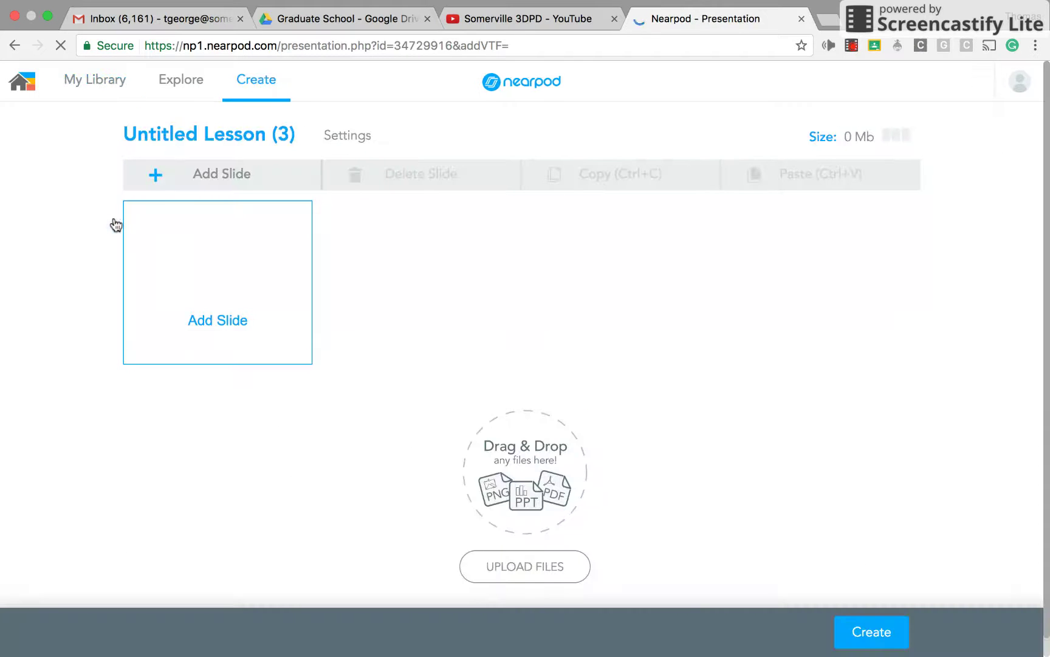
- Examine the content, web content and activity types offered for a new slide, and close the chooser without adding one
click(221, 284)
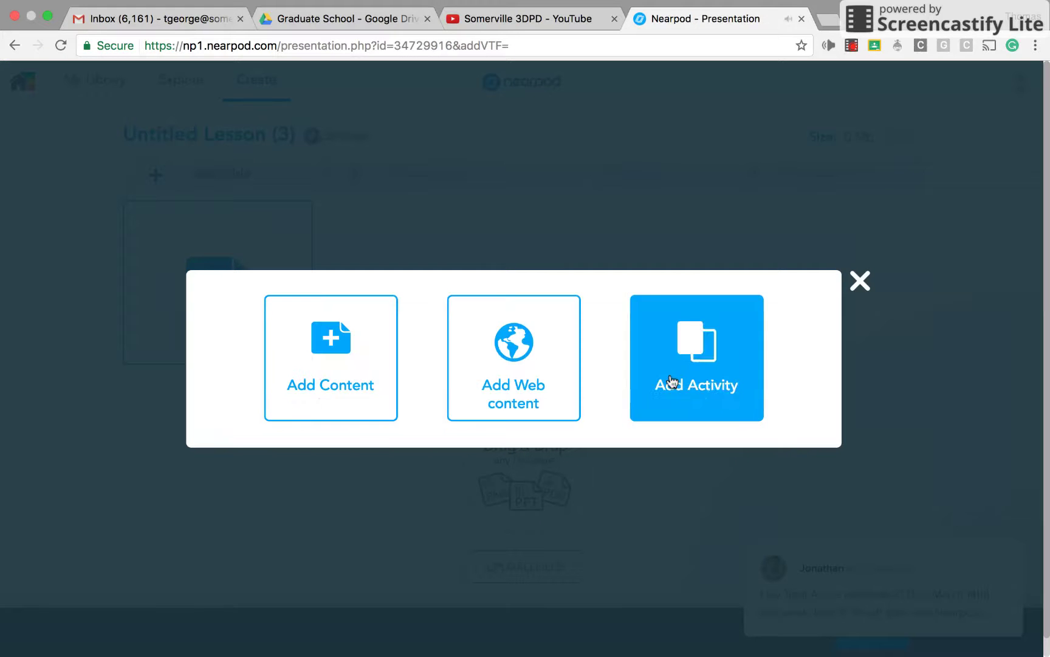
click(341, 377)
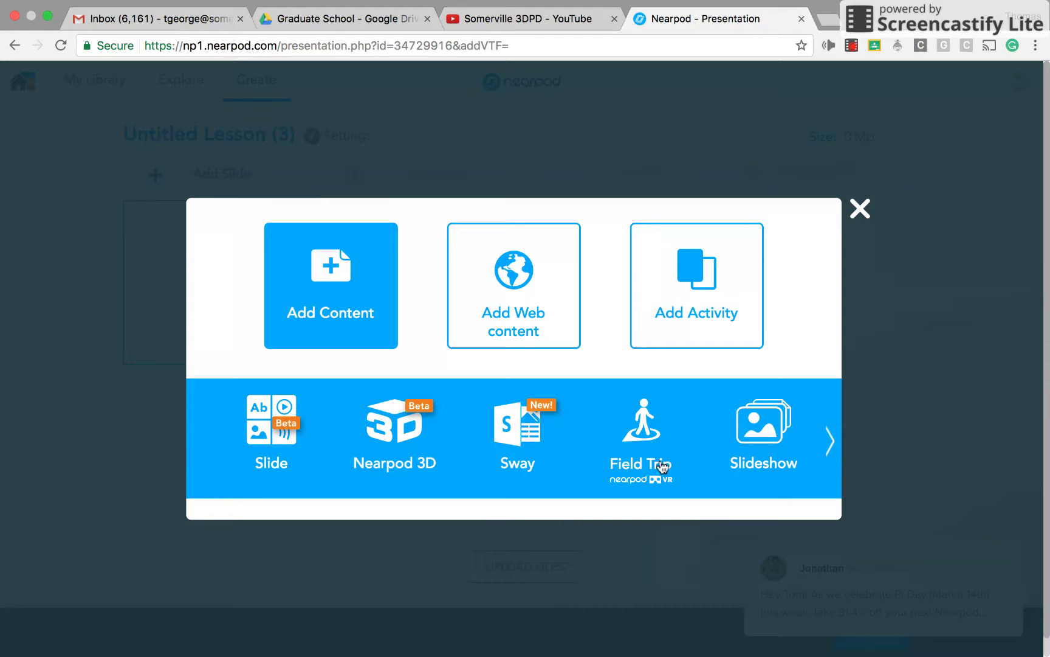
click(830, 440)
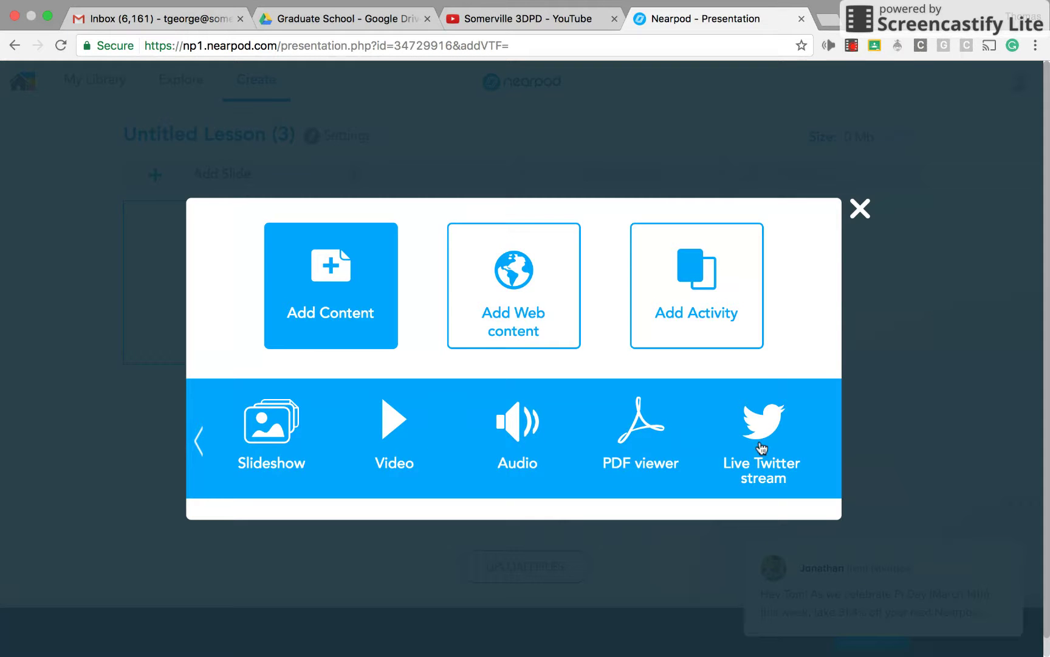
click(546, 292)
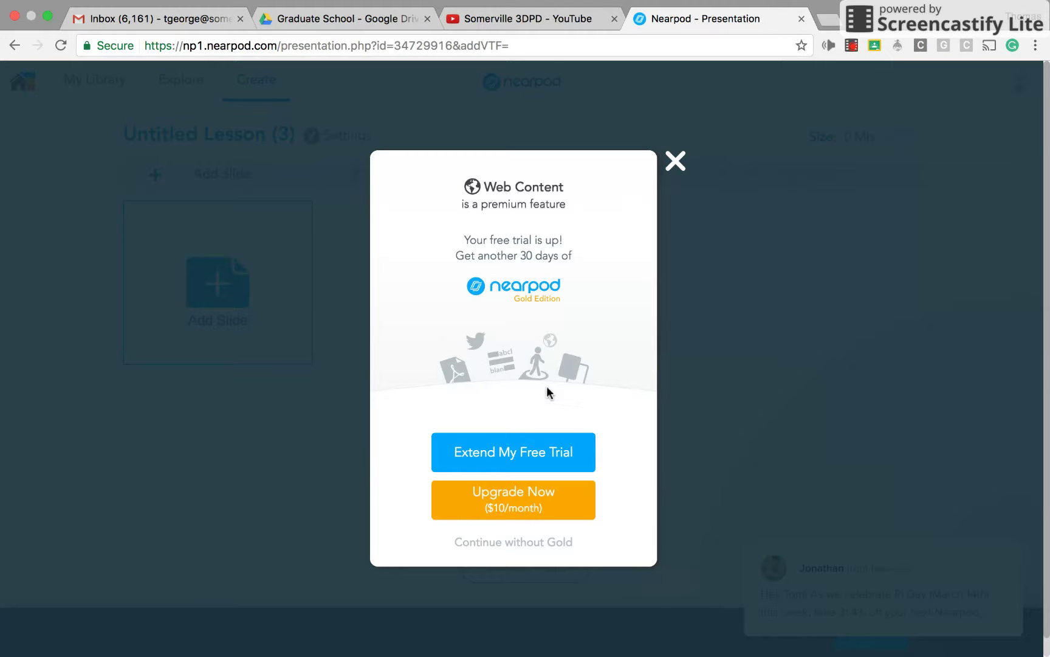
click(521, 549)
click(686, 394)
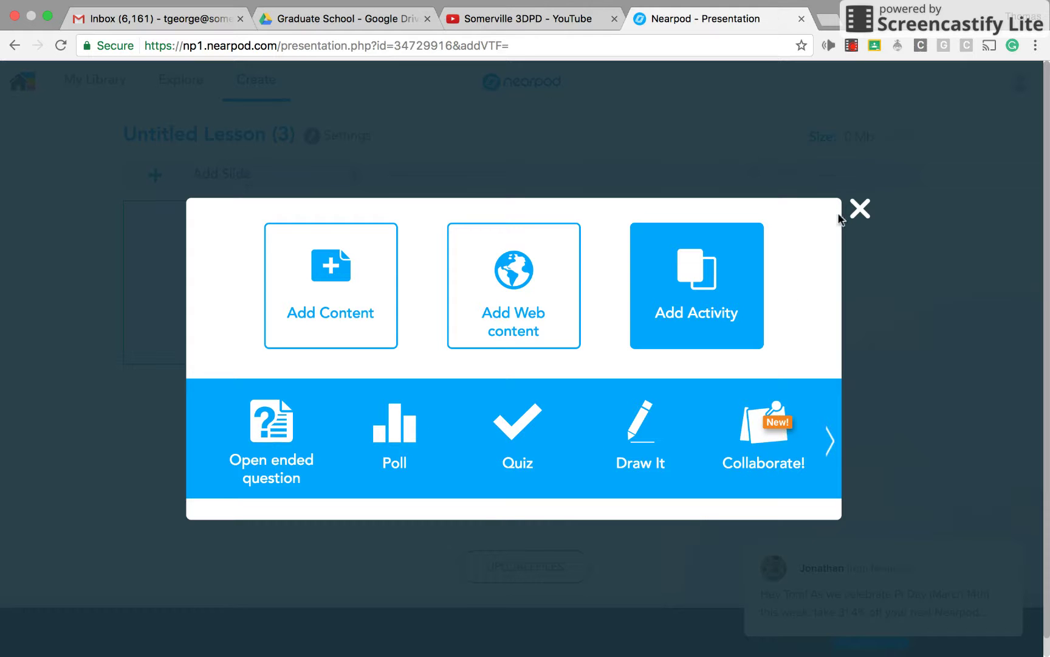
click(859, 208)
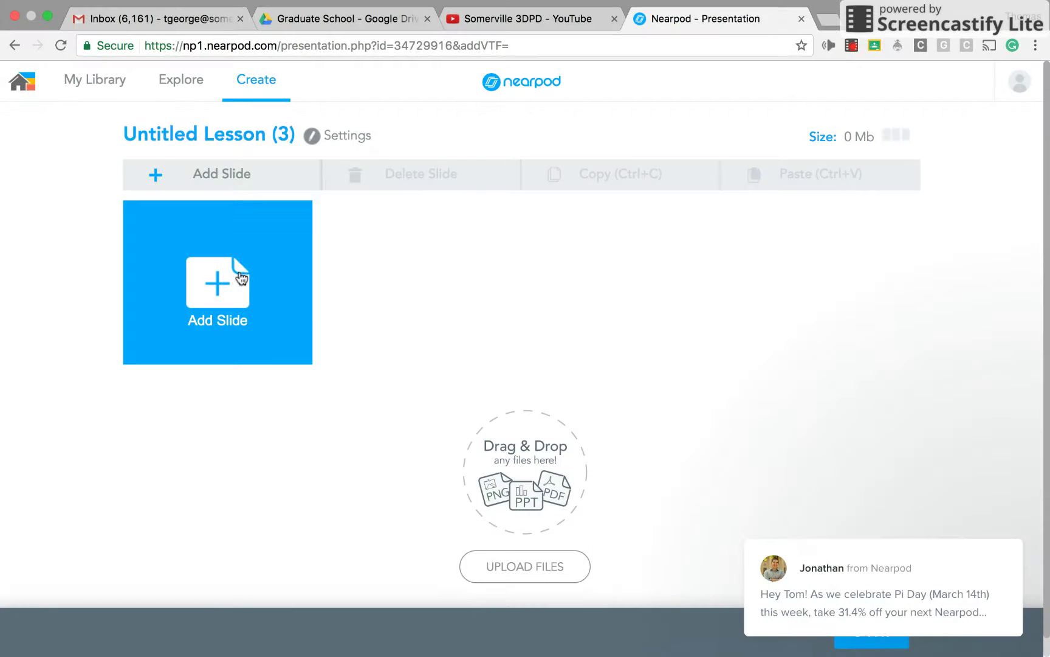
- Add a new content slide to the untitled lesson and title it "8th Grade Health"
click(209, 277)
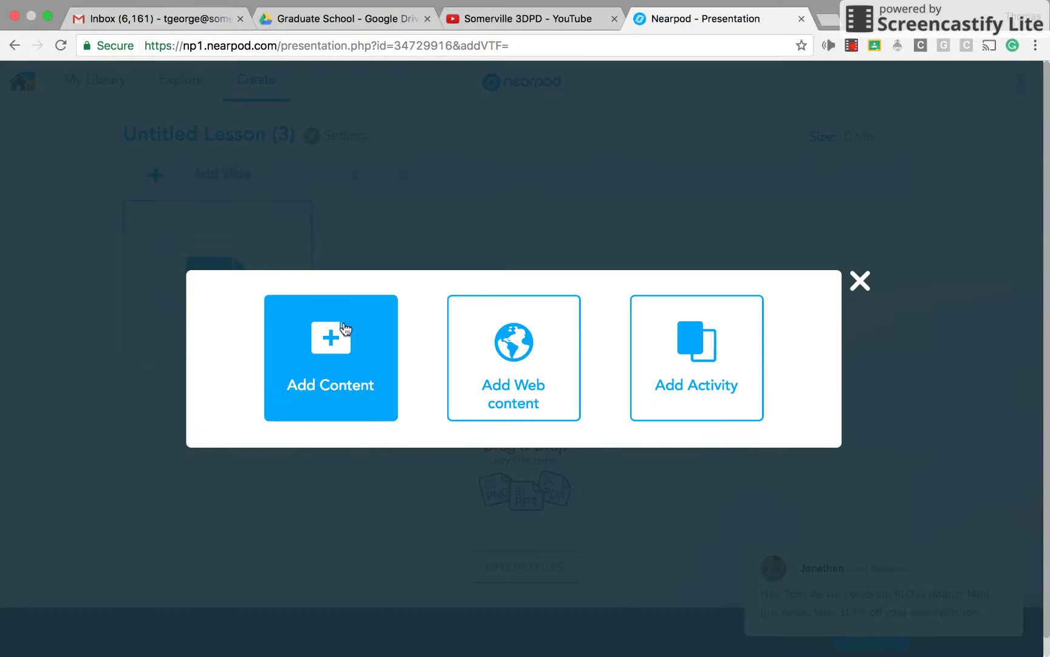
click(346, 329)
click(263, 435)
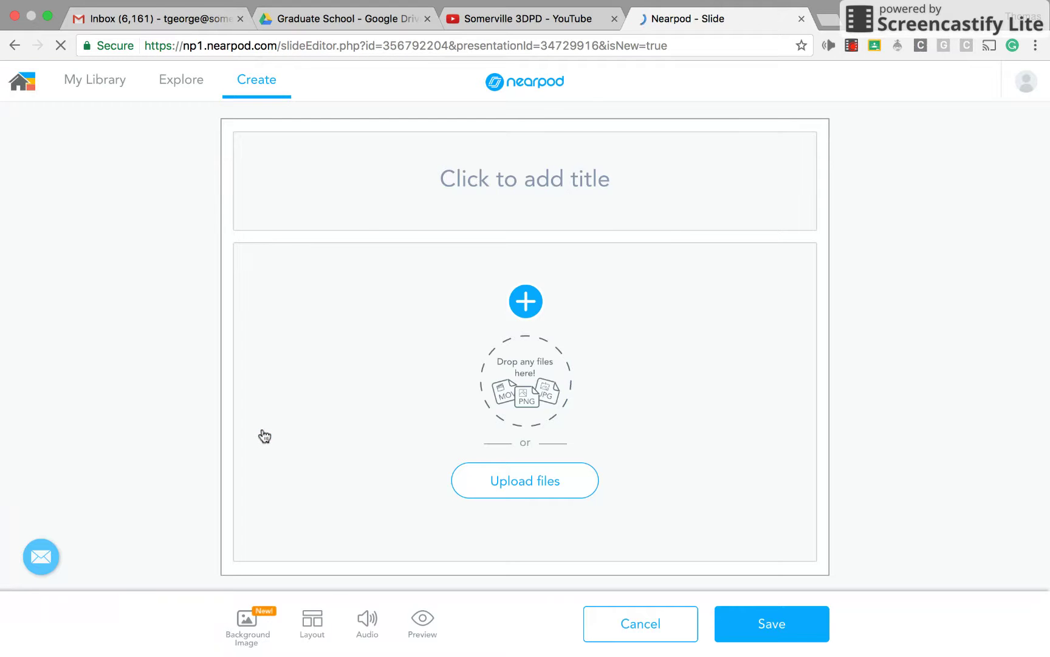
click(428, 222)
click(516, 179)
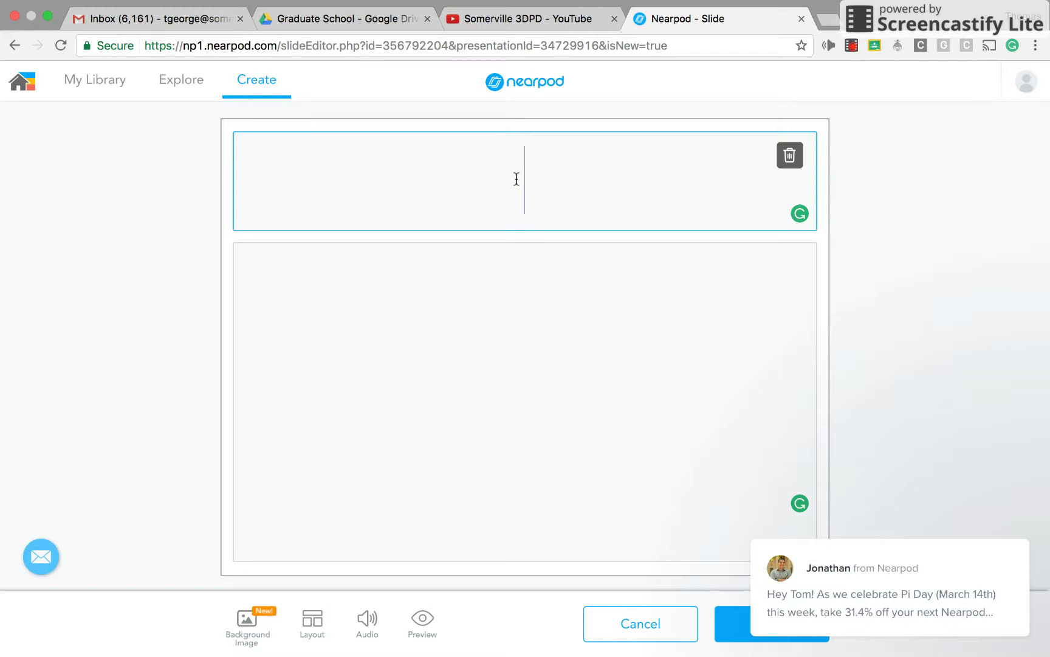
text(8th )
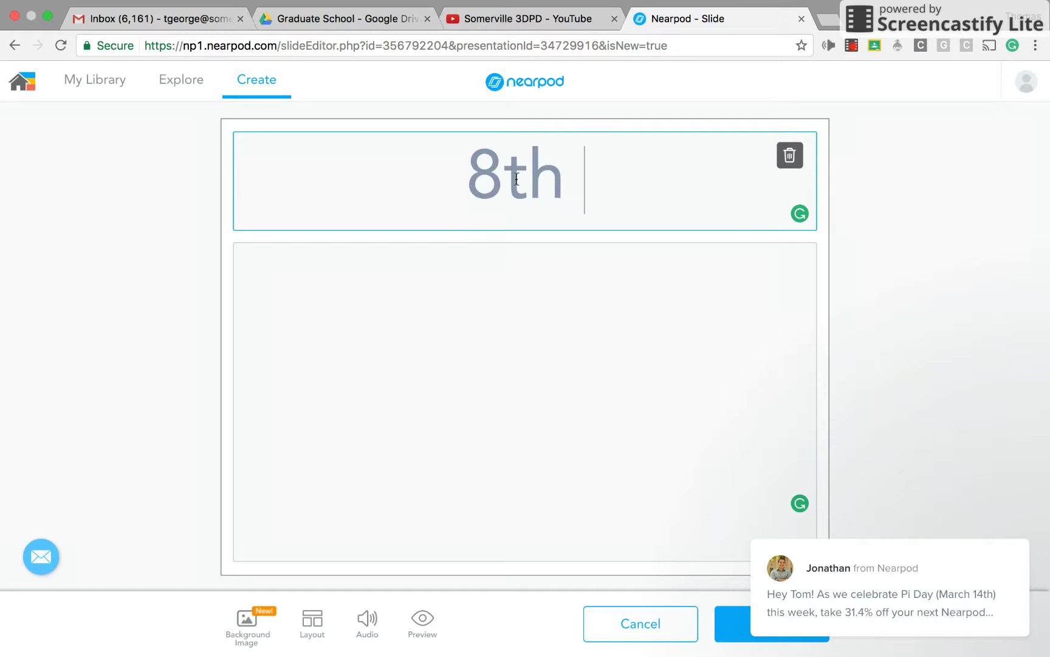
text(Grade Health)
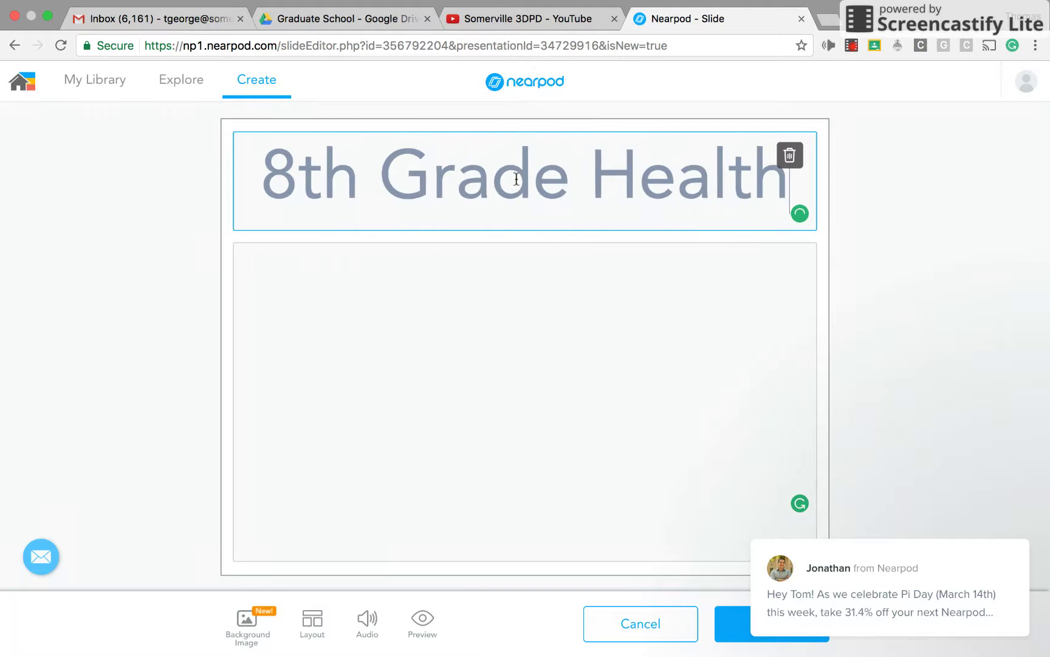
- Enter "Welcome to the presentation of the human body" as the slide's body text and save the slide
click(378, 318)
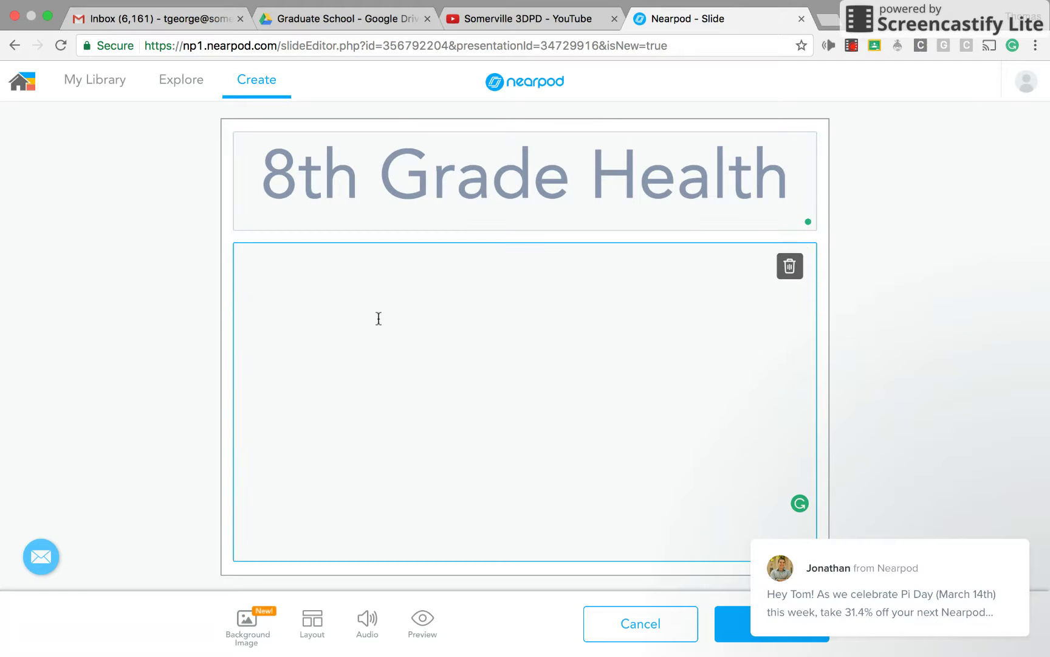
text(Welcome)
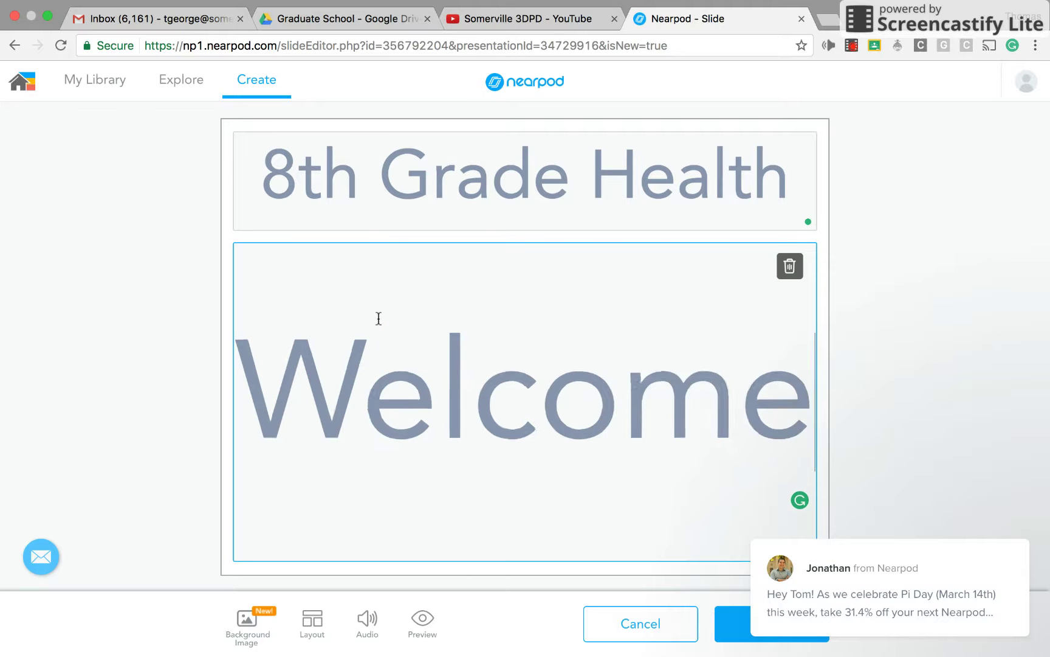
text( to the)
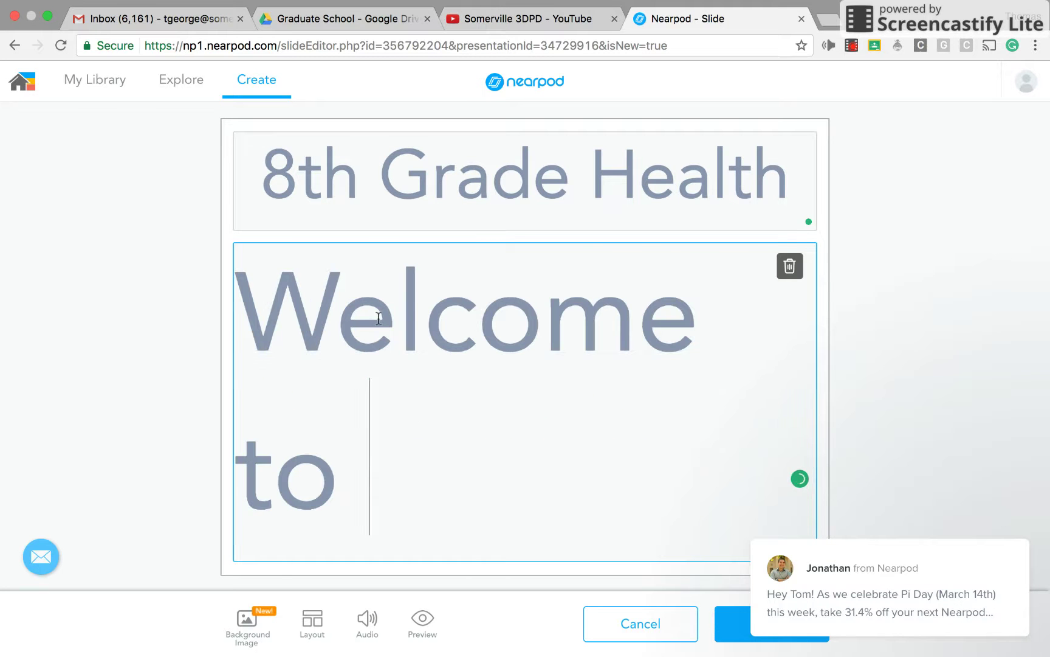
text(sent)
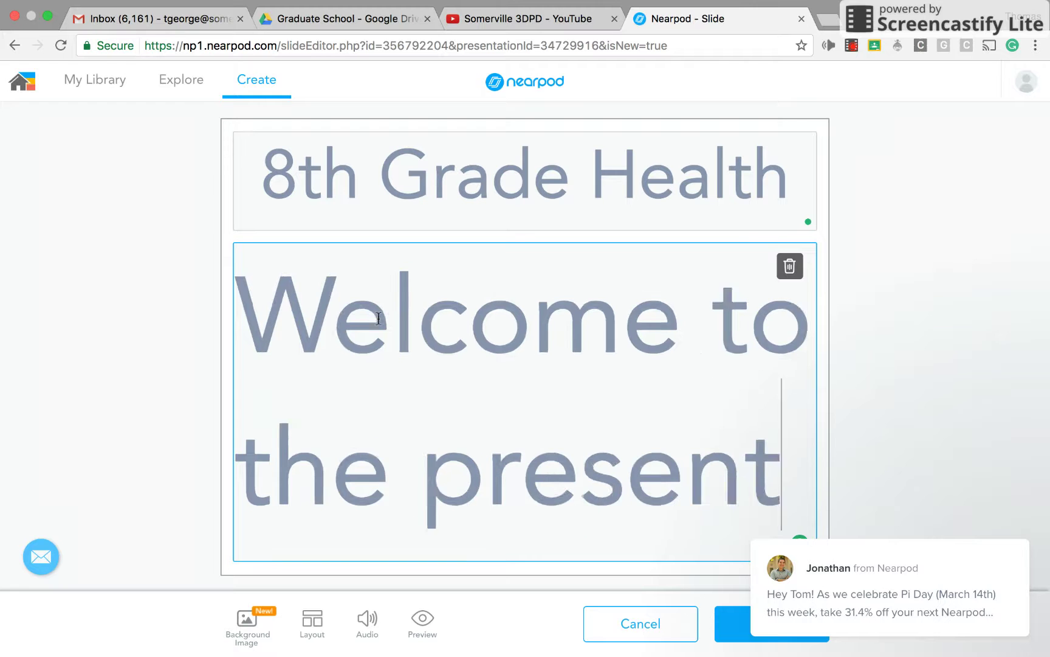
text(ation of)
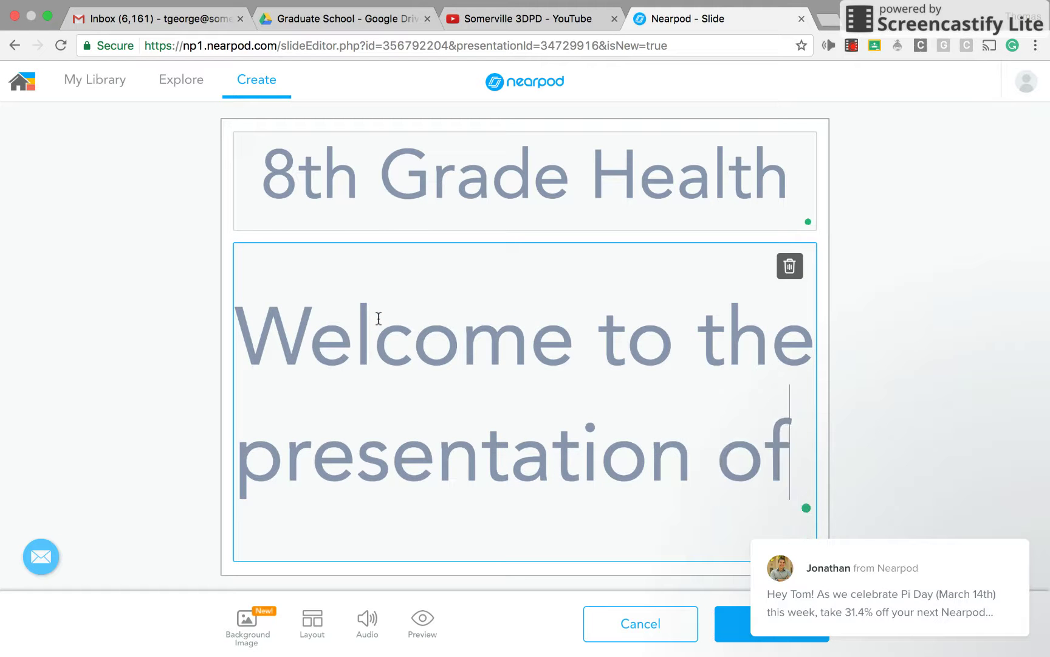
text( the human body)
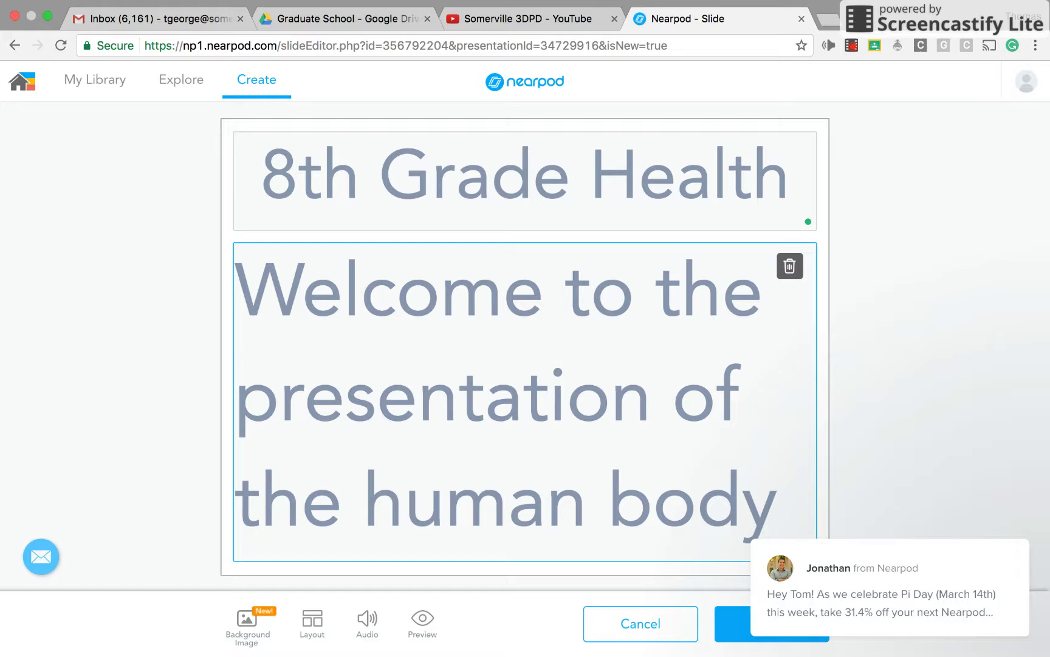
click(739, 628)
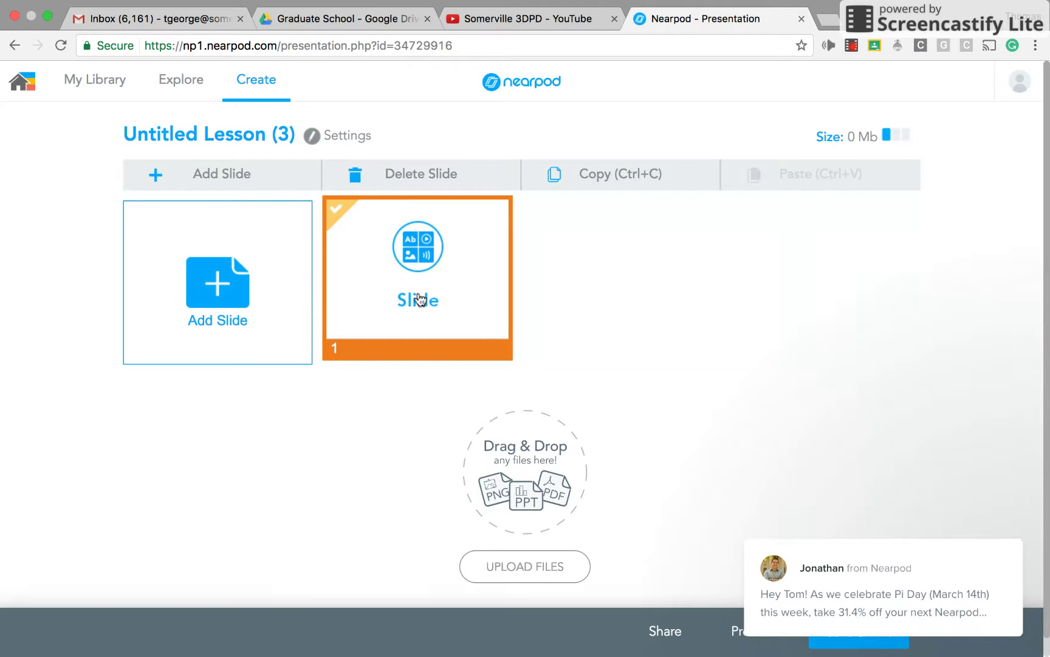
- Add an open-ended question activity asking "Which body system produces hormones?" and save it
click(237, 292)
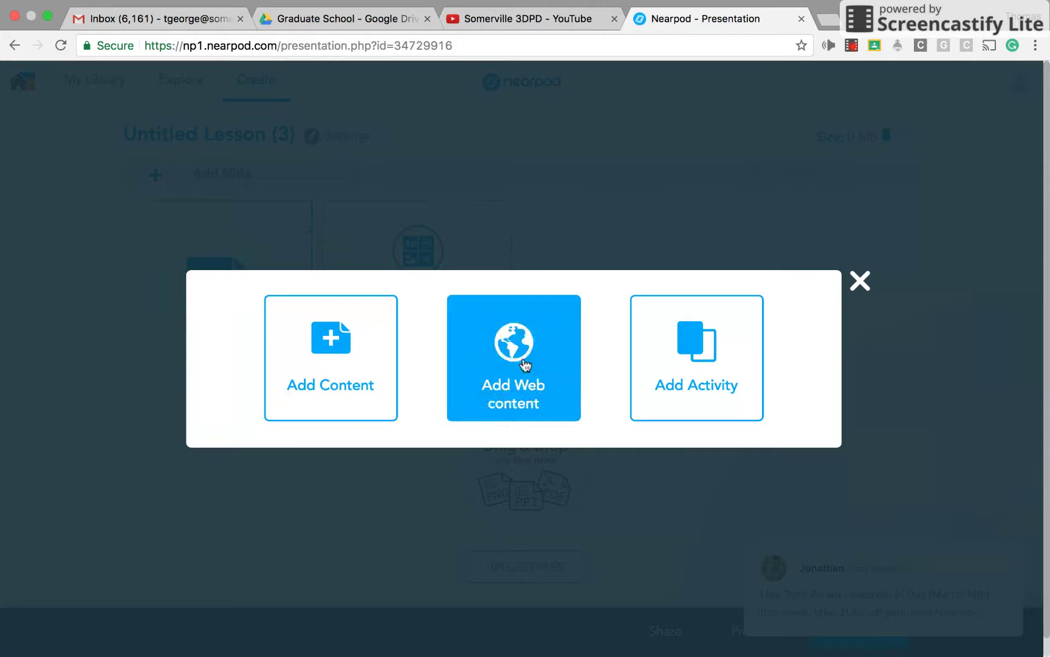
click(658, 369)
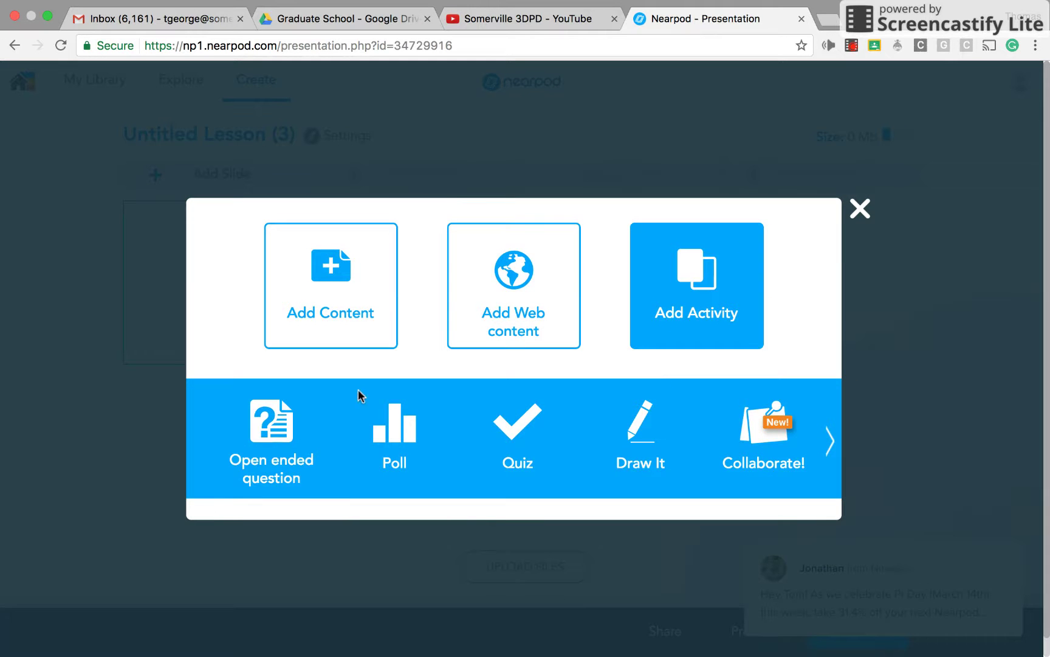
click(275, 429)
click(400, 335)
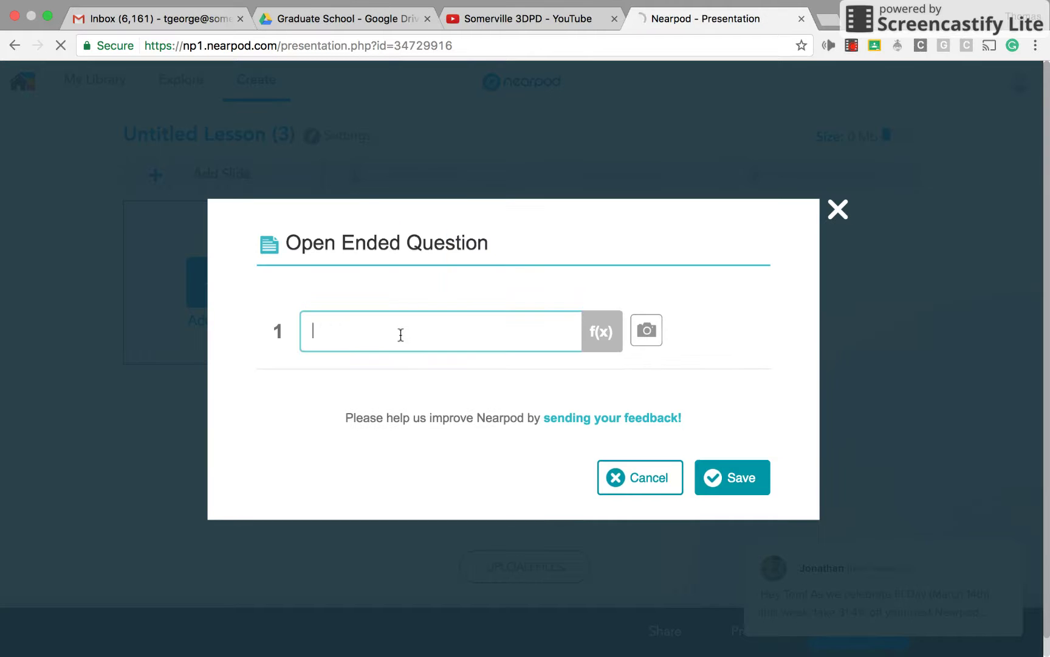
text(Wh)
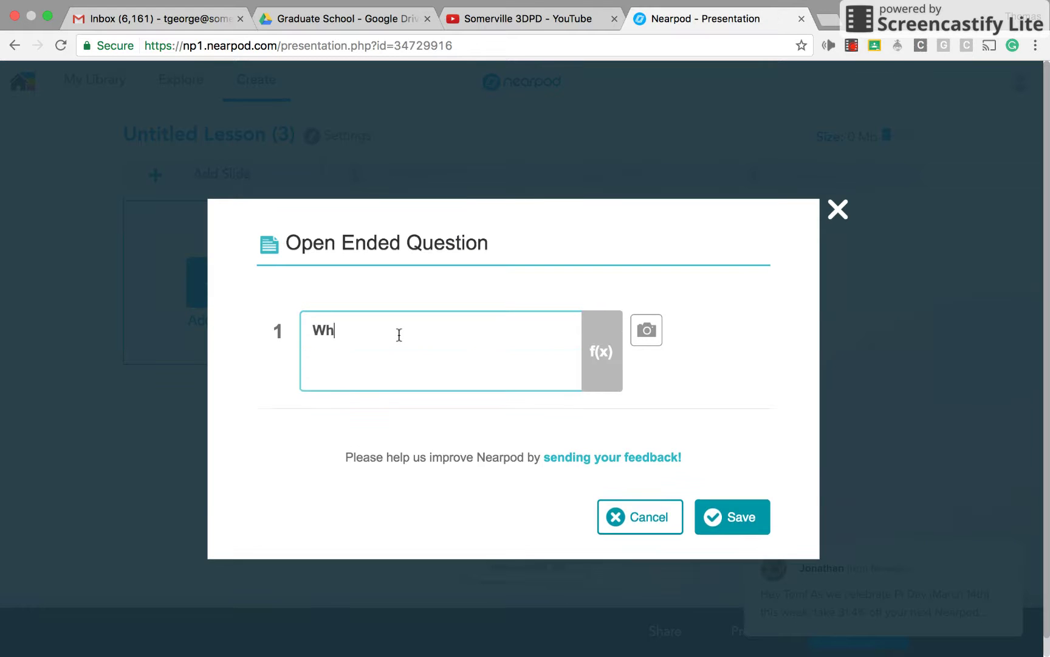
text(ich body system produce)
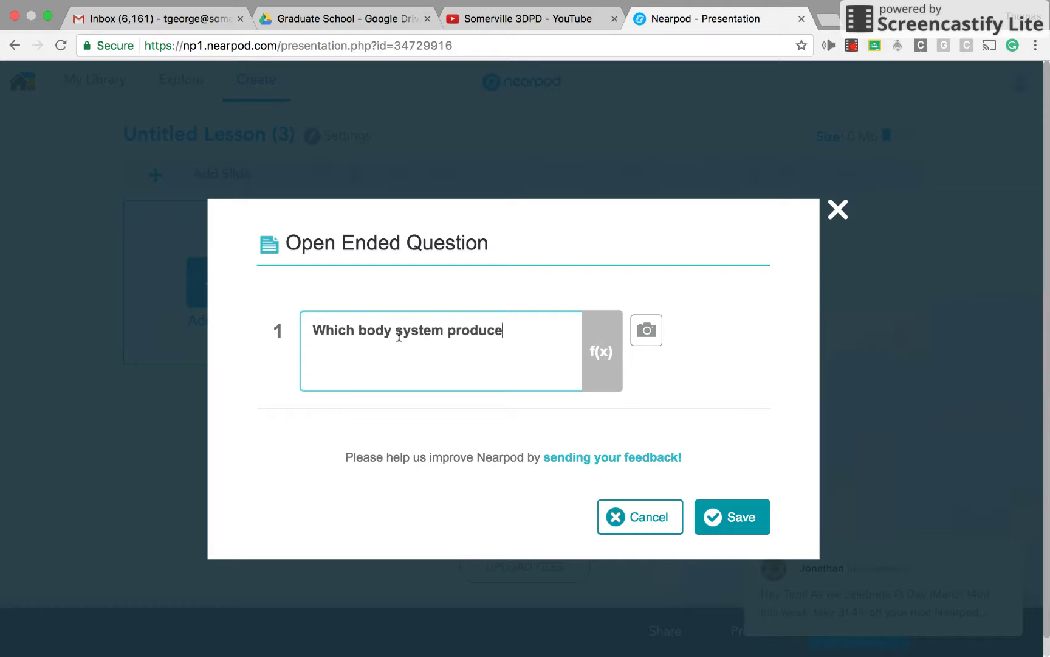
text(s hormones?)
click(733, 519)
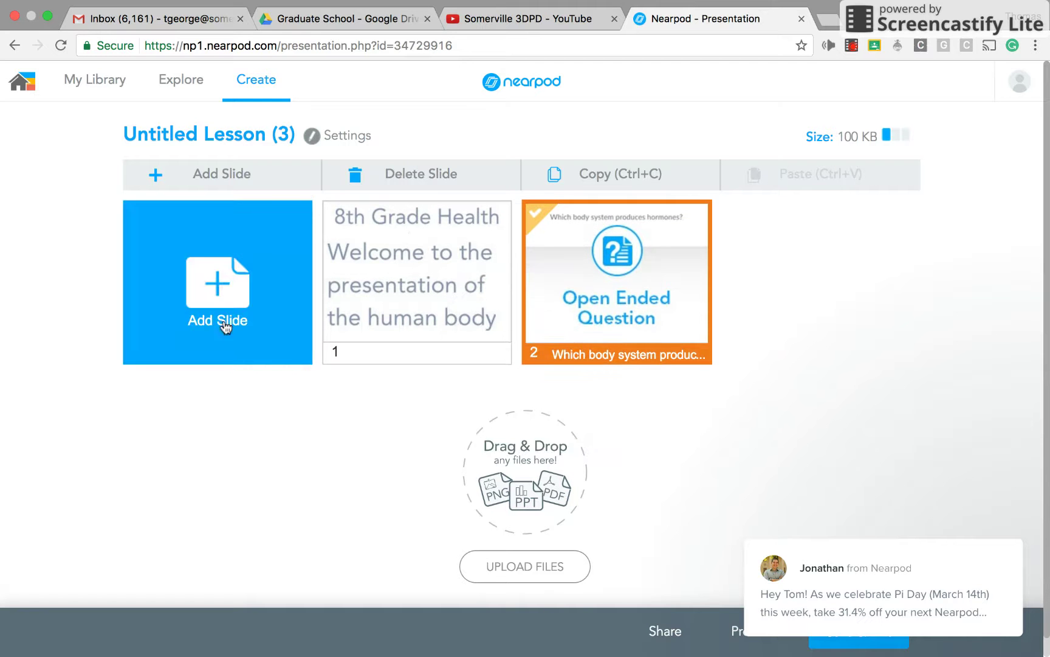
- Examine the Draw It and open-ended question forms for a new activity, and close both without adding anything
click(236, 296)
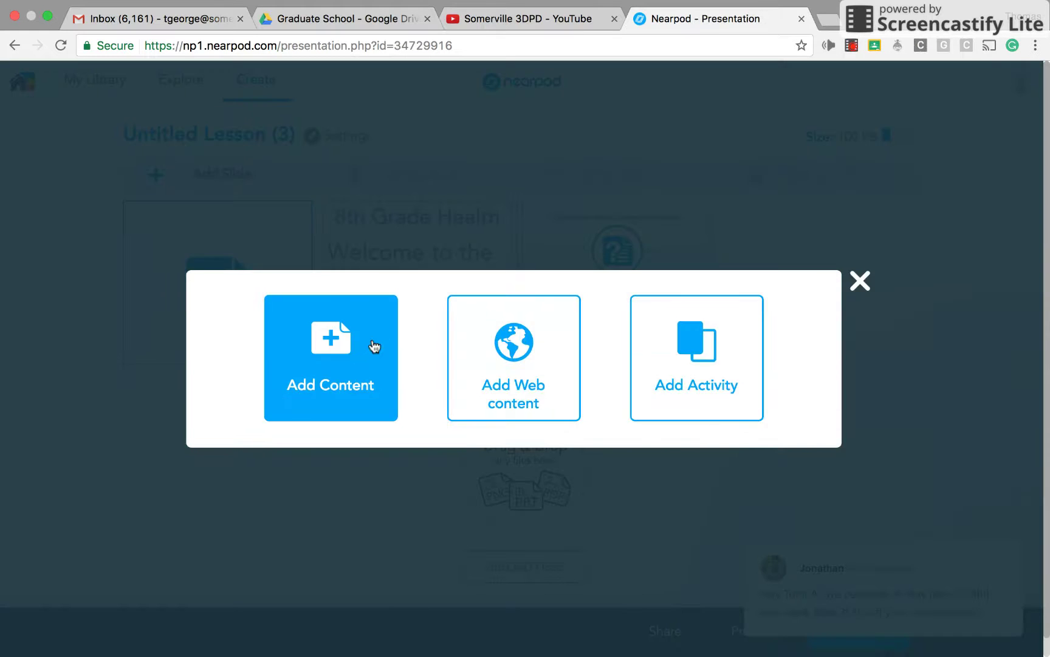
click(668, 358)
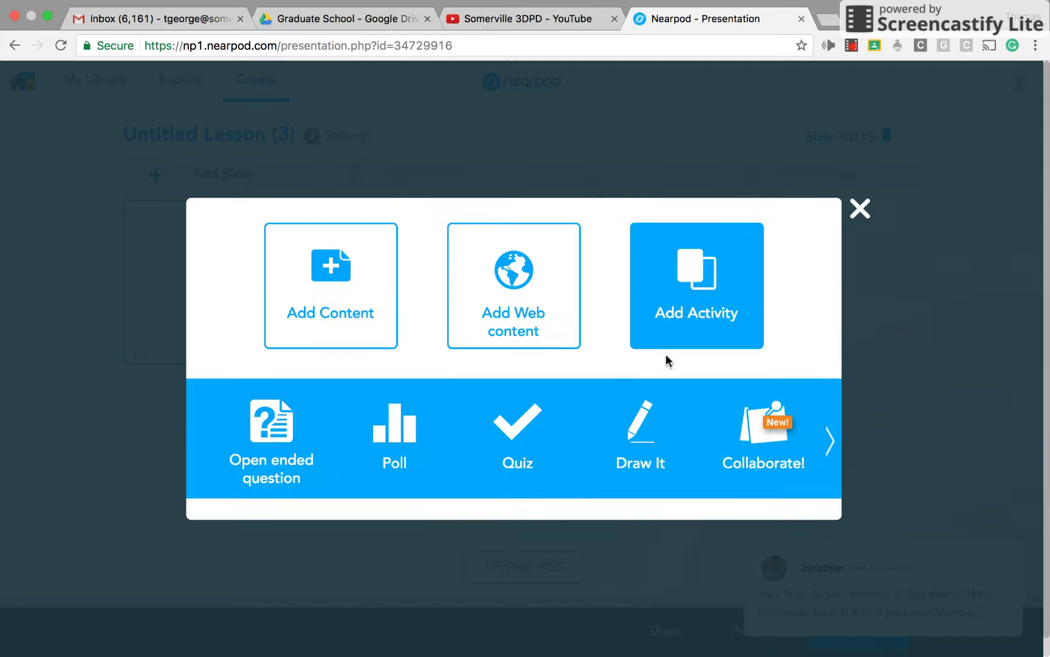
click(642, 428)
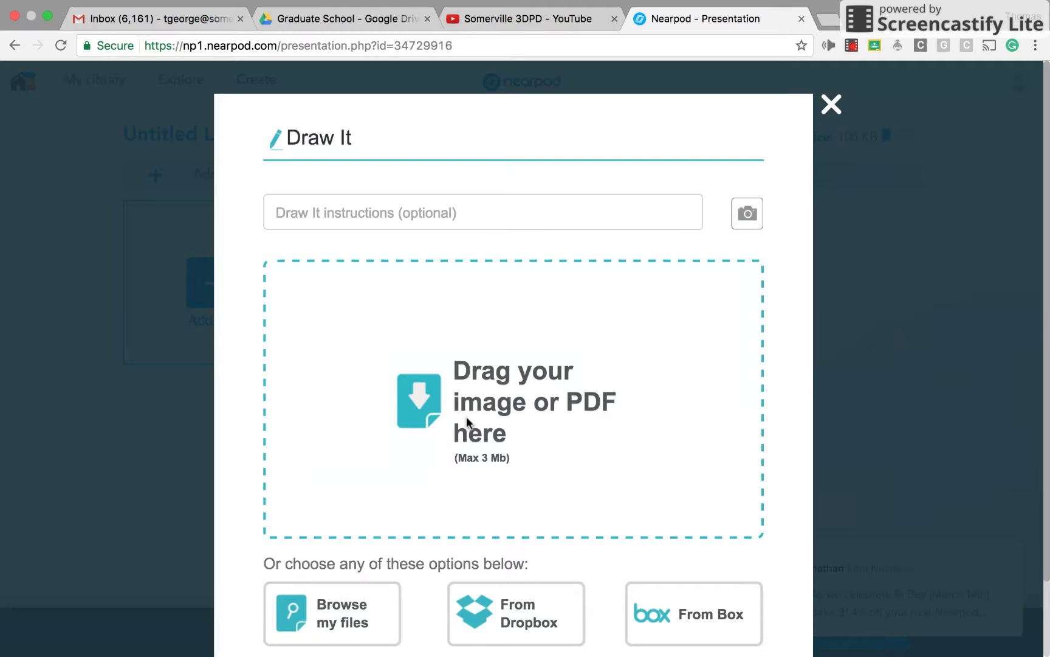
click(832, 104)
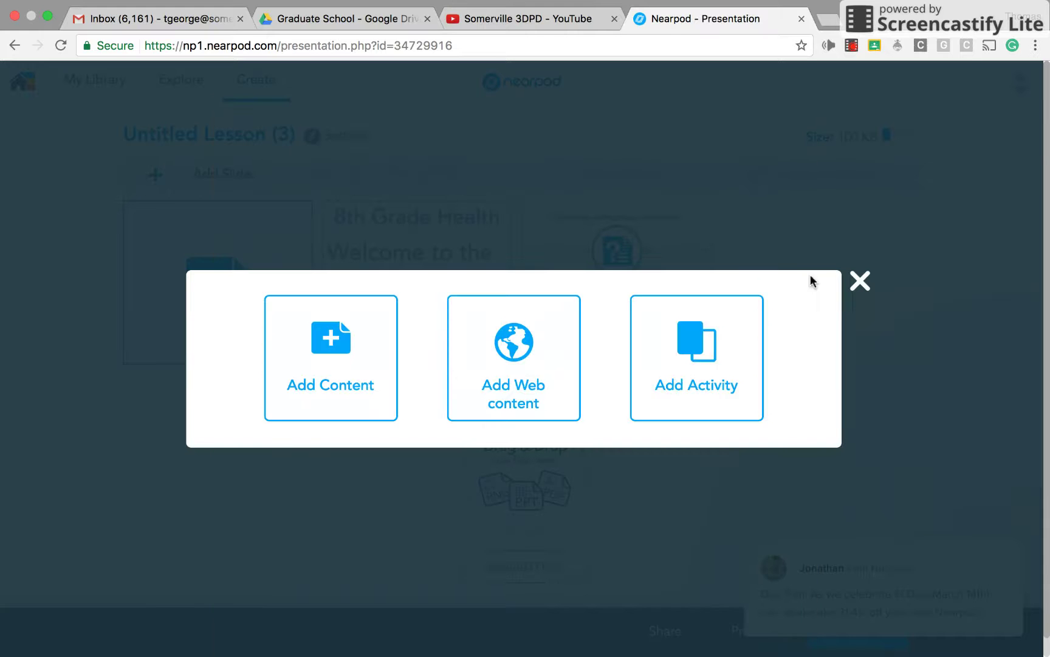
click(734, 352)
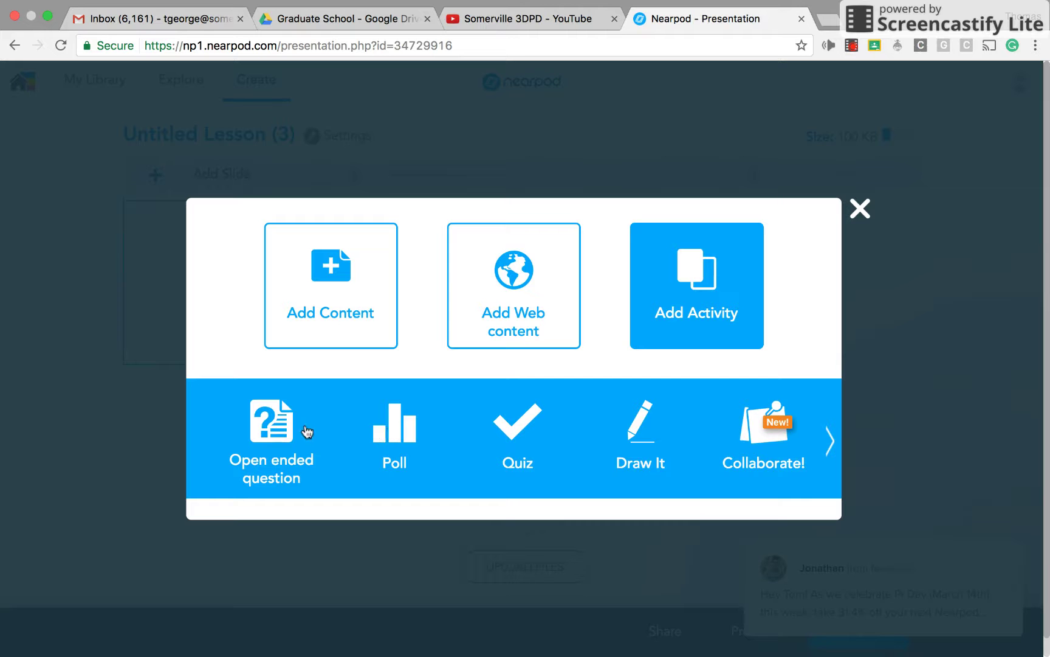
click(284, 436)
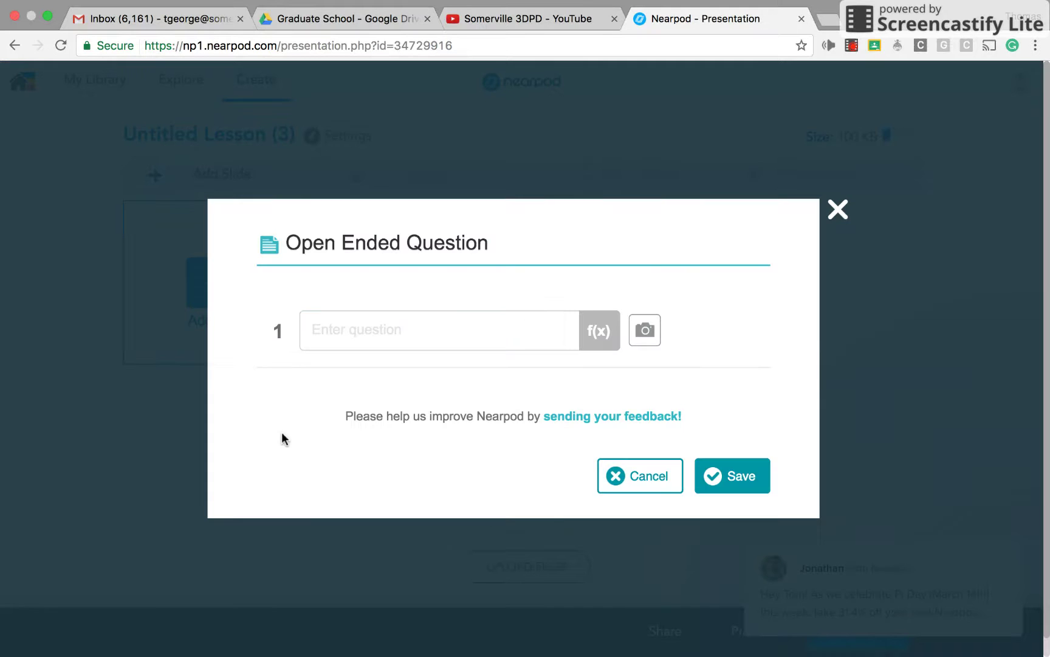
click(649, 487)
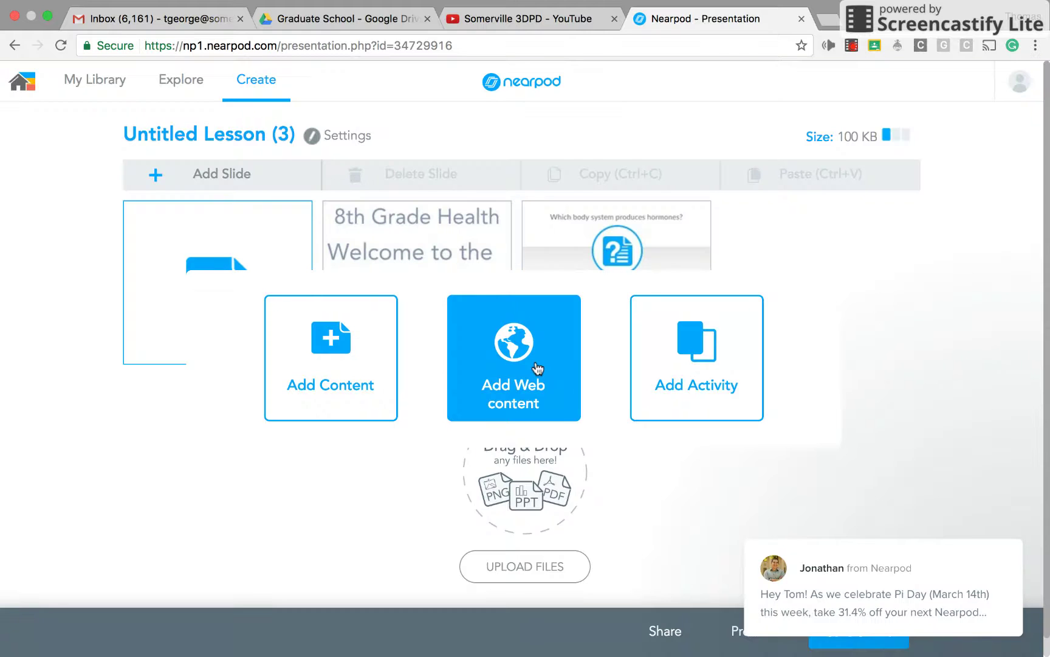
- Look through the content types for a new slide and the video upload sources, and cancel without adding a video
click(358, 361)
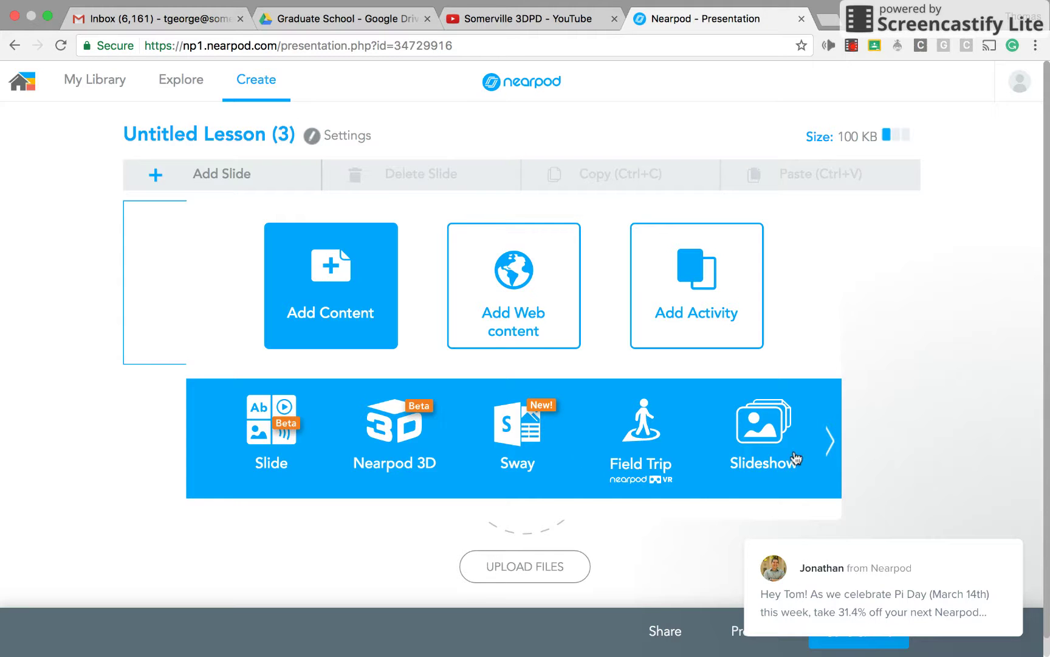
click(830, 440)
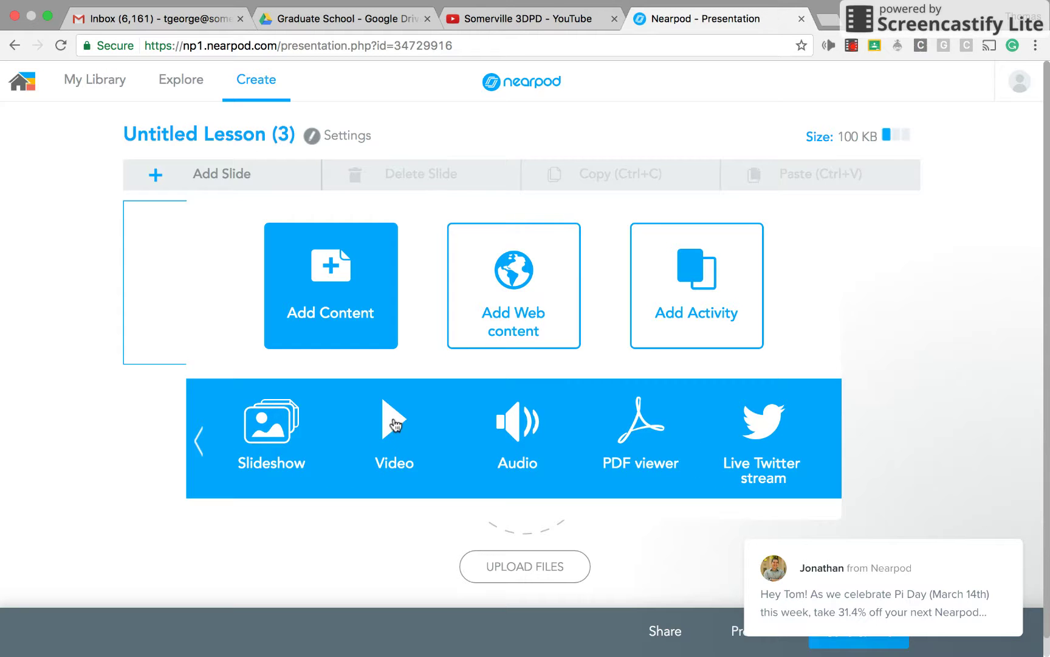
click(394, 424)
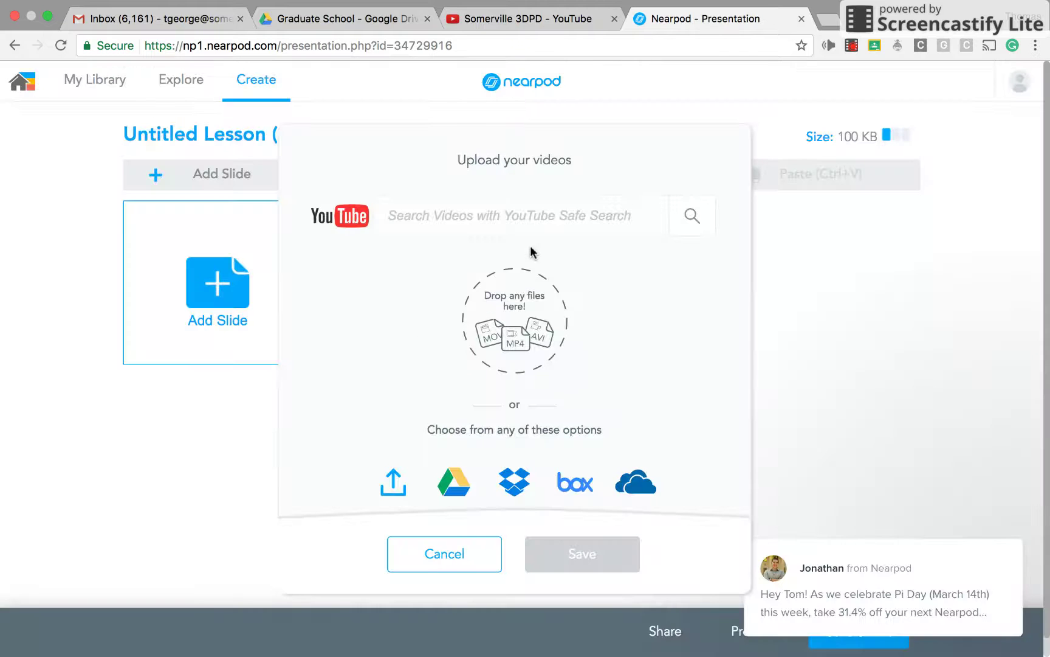
scroll(495, 535, down, 1)
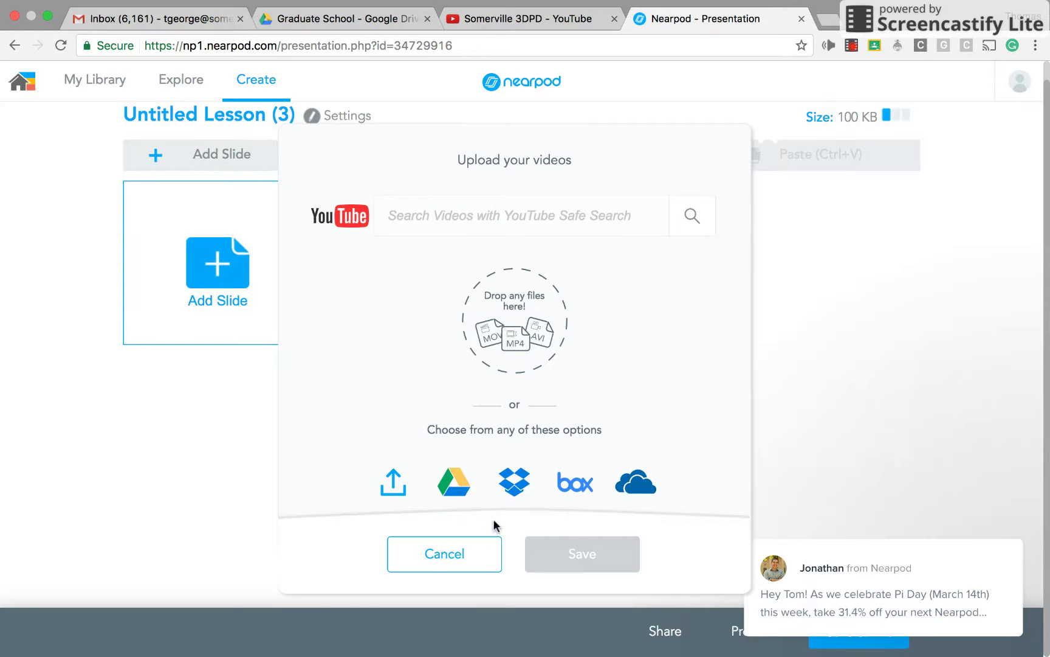
click(462, 555)
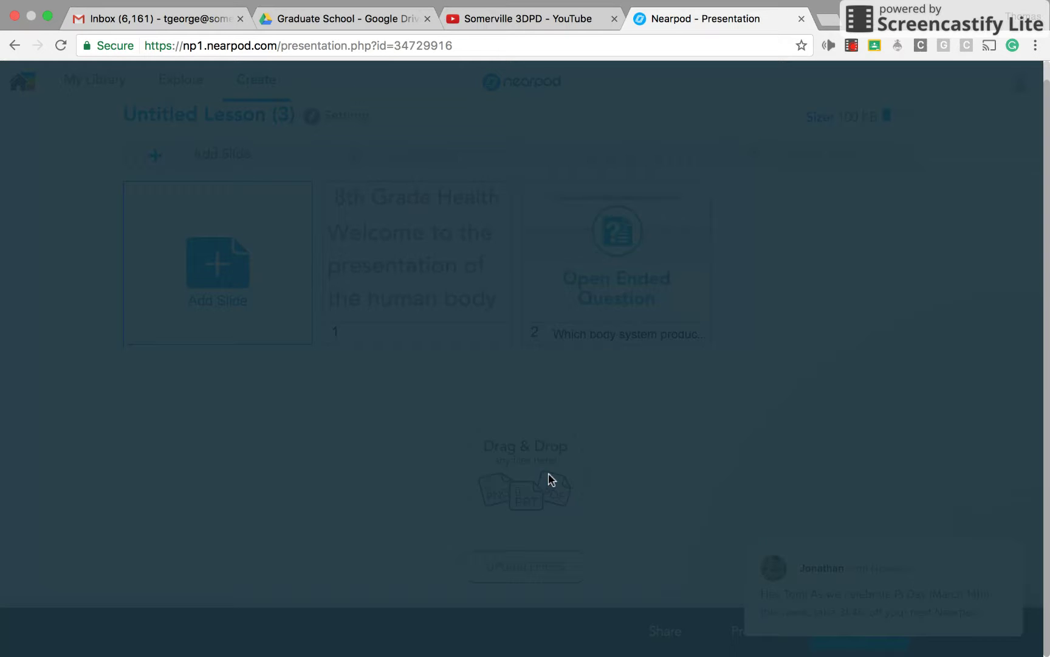
click(526, 544)
click(400, 555)
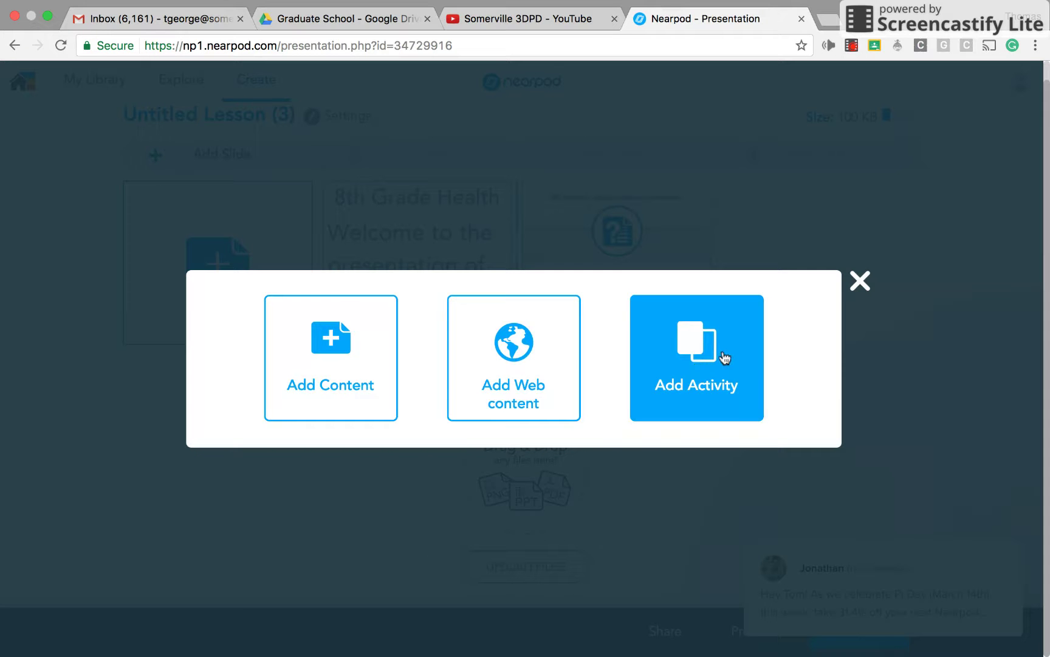
- Add a poll activity to the lesson with the question "How many bones are in the human body?"
click(724, 357)
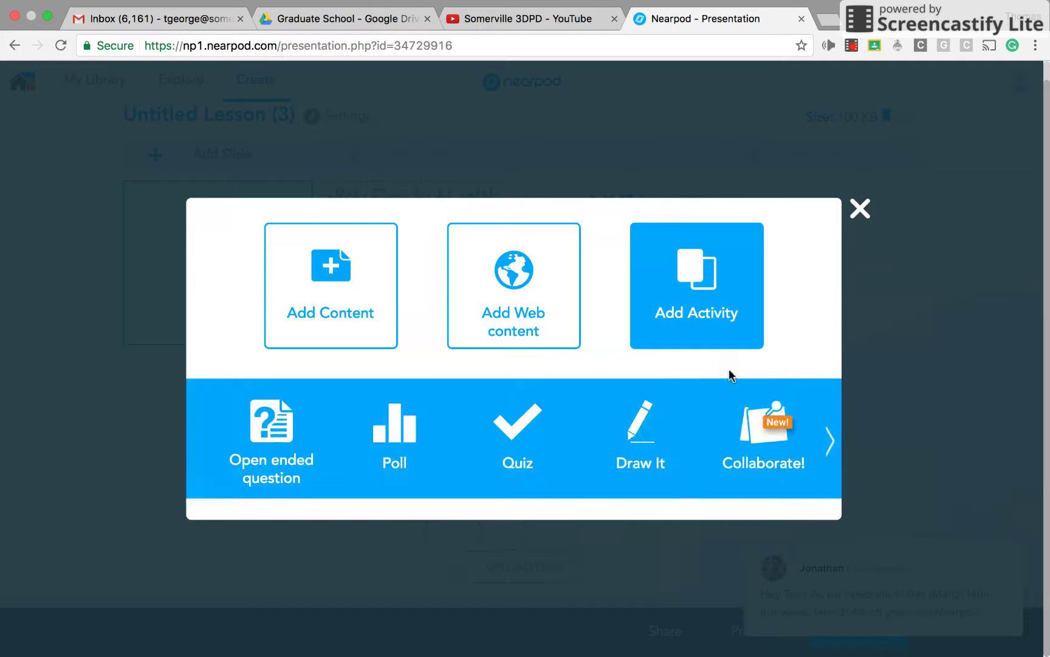
click(407, 431)
click(421, 253)
text(How many bones are in the)
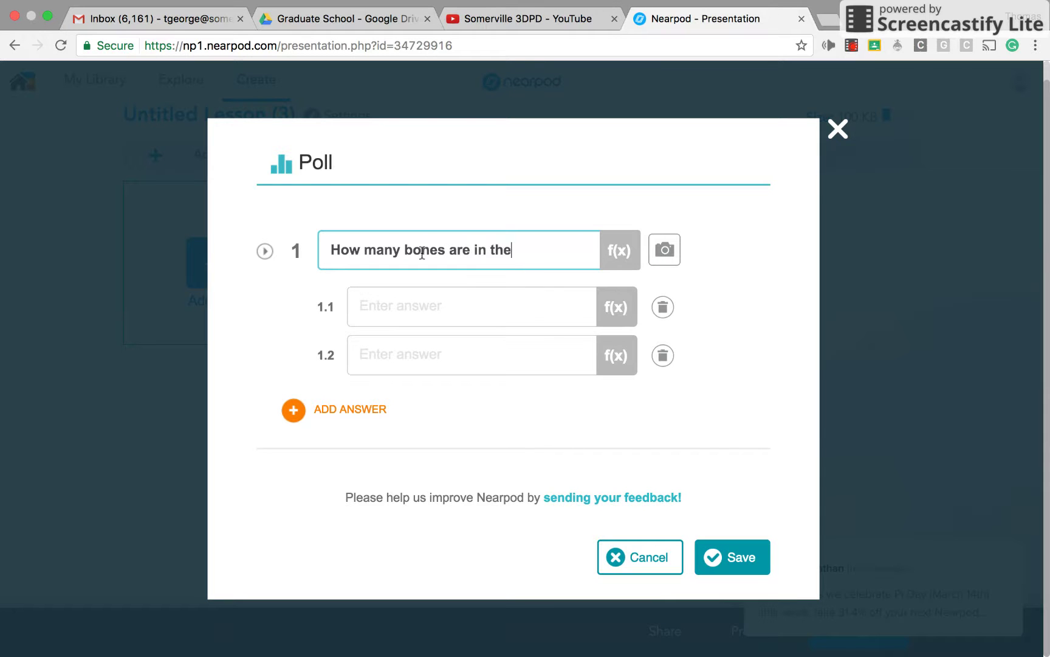
text( human body?)
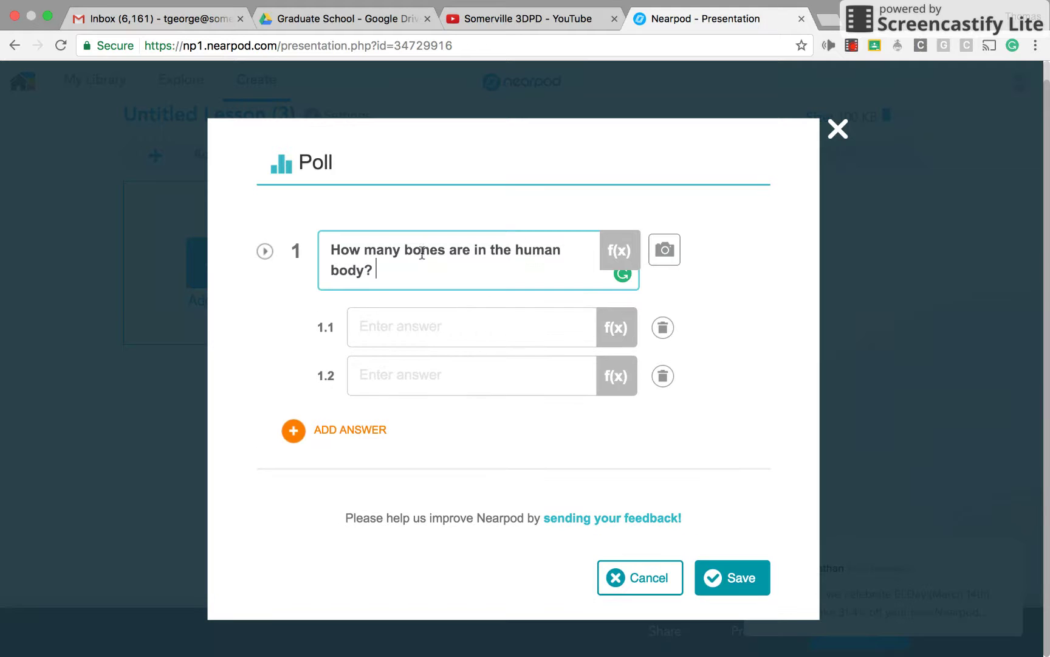
- Give the poll the four answers 300, 206, 400 and 500, and save it
click(429, 317)
text(300)
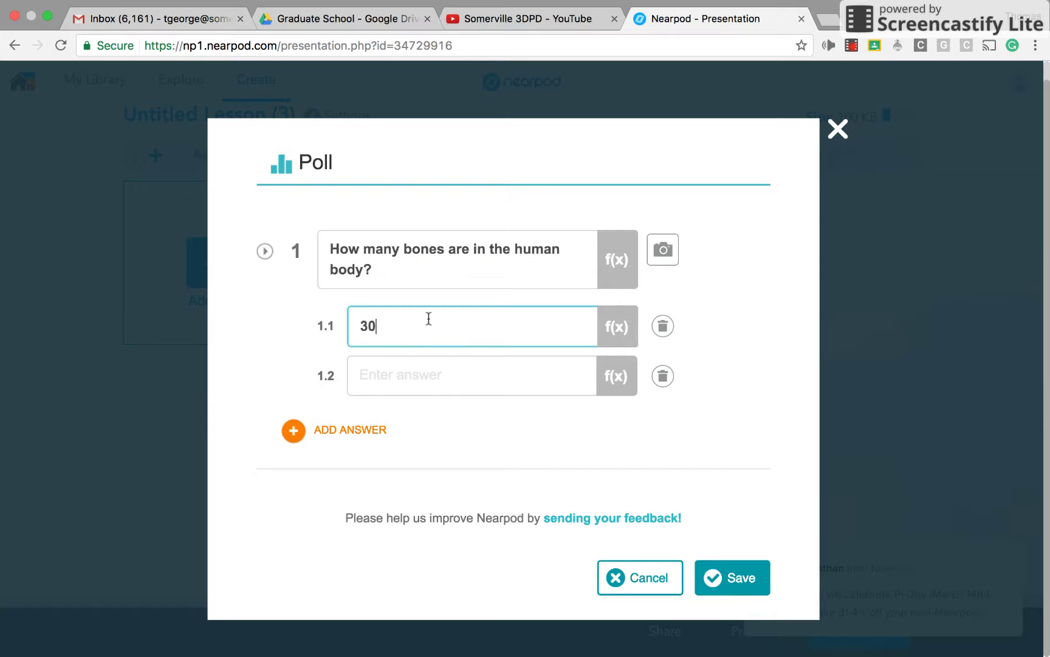
click(403, 371)
text(206)
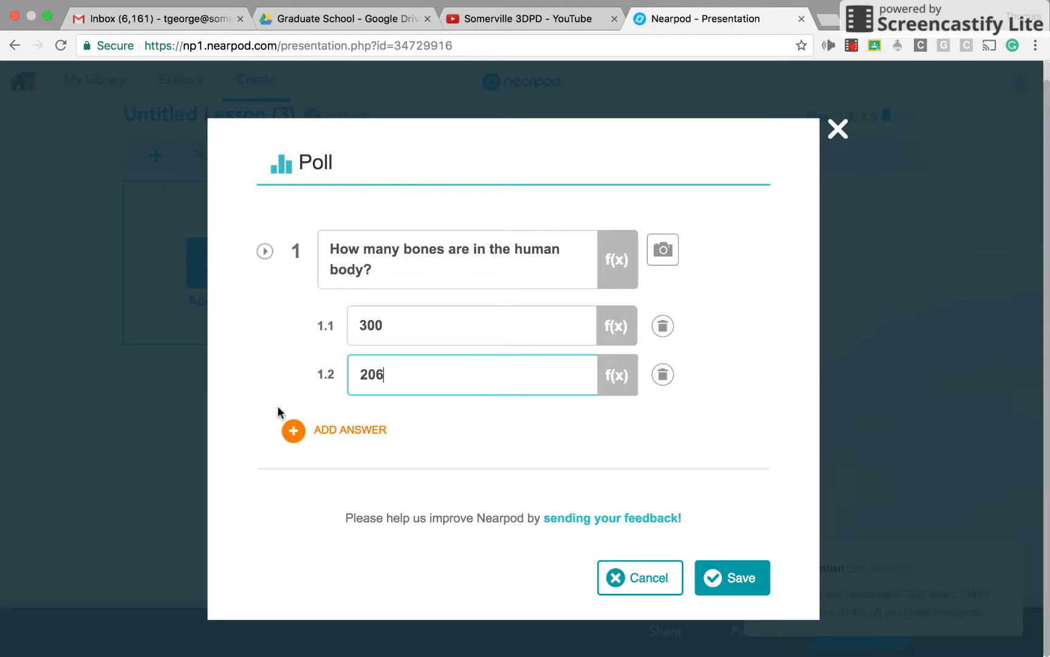
click(317, 433)
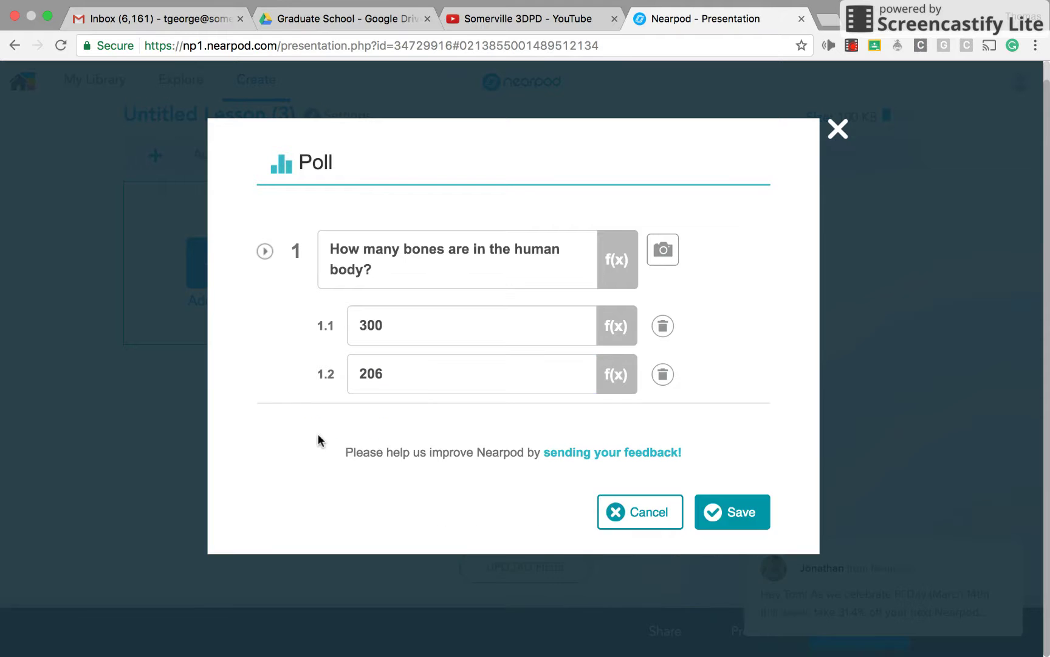
click(379, 402)
text(400)
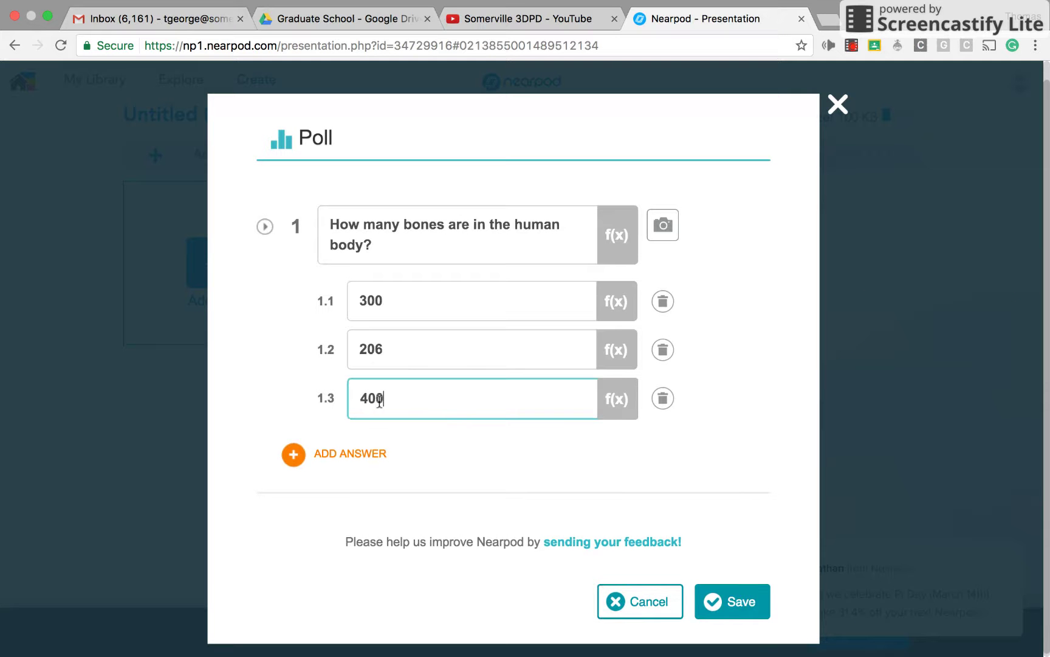
click(350, 452)
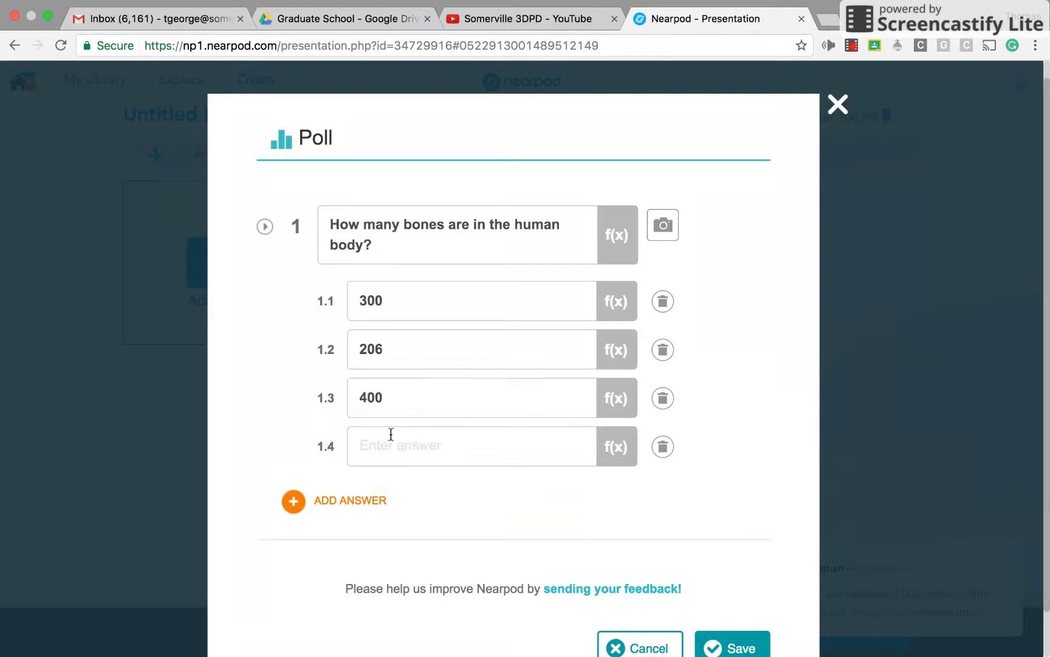
click(390, 437)
text(500)
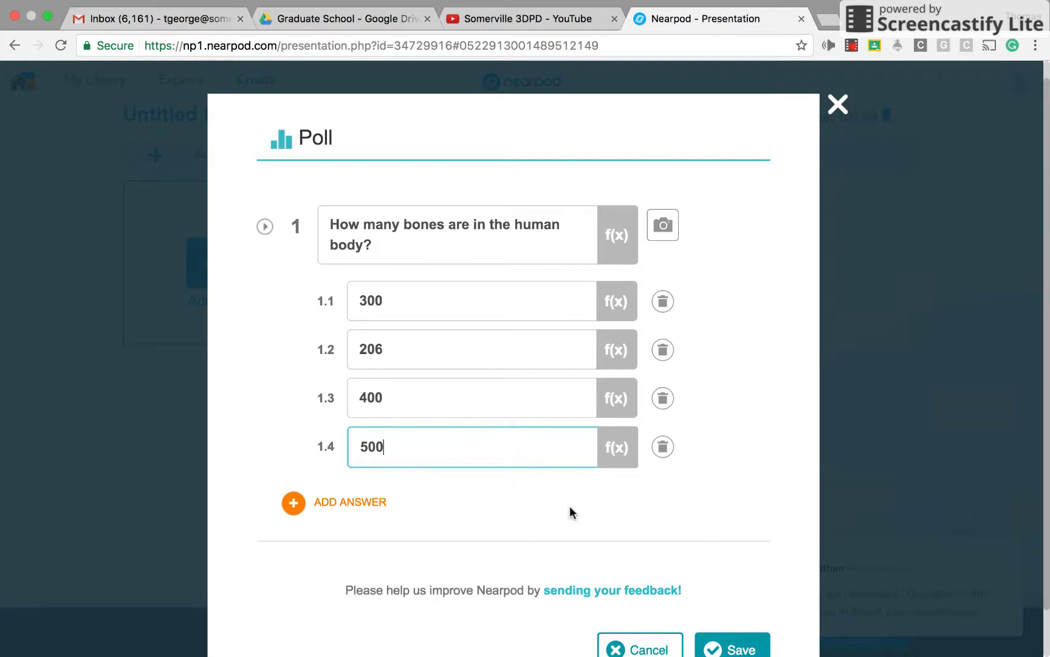
click(734, 645)
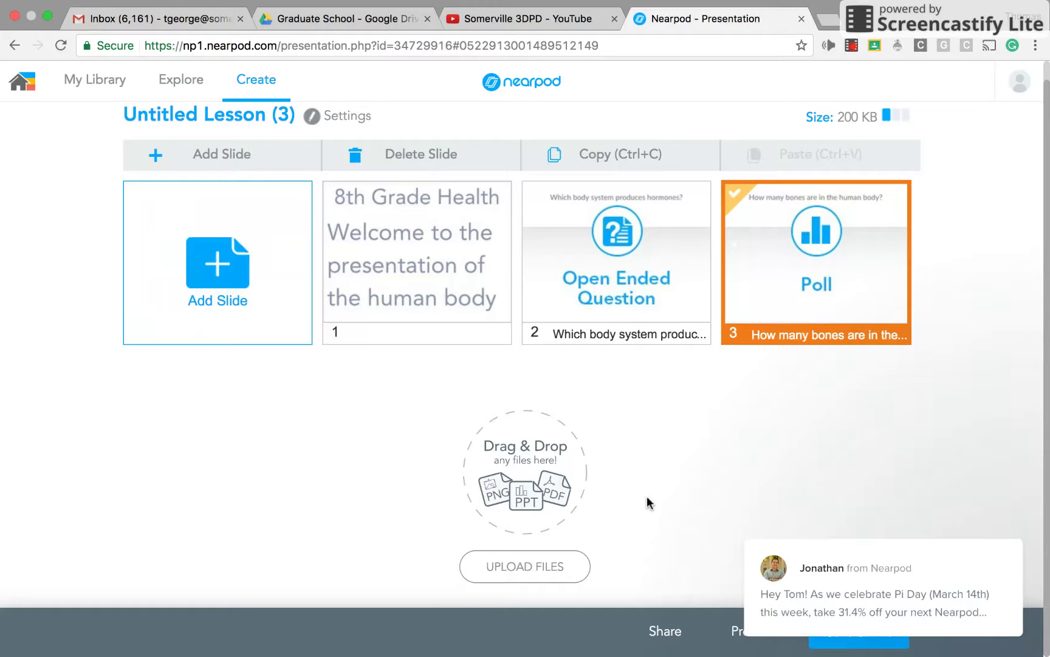
- Try to edit the untitled lesson's title directly above the slides
scroll(295, 412, up, 1)
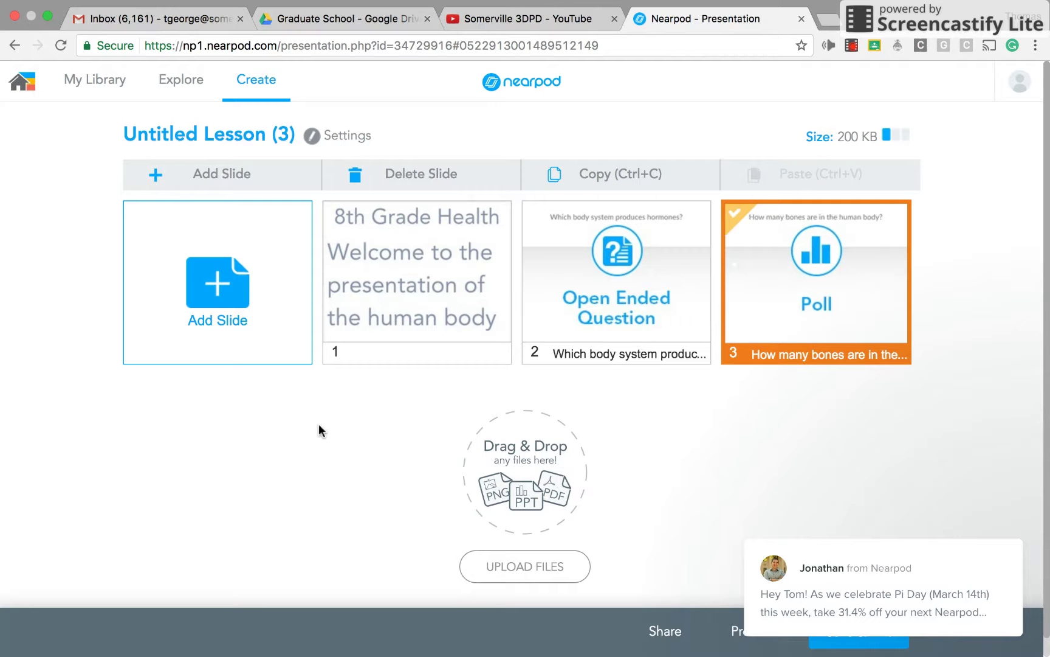
click(222, 135)
click(222, 135)
double_click(260, 133)
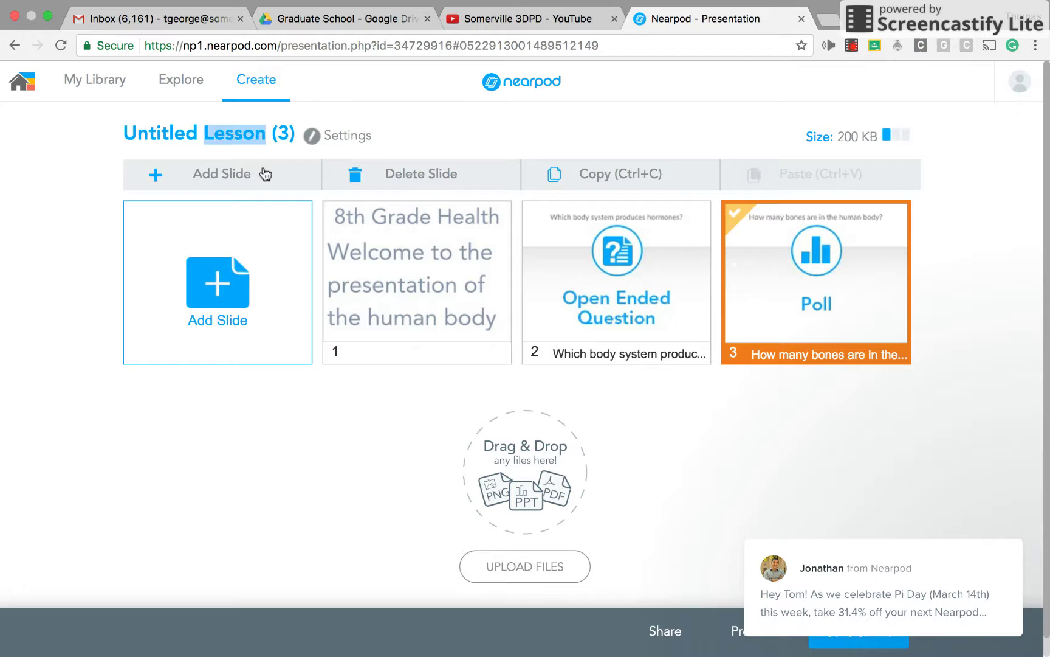
click(93, 175)
scroll(206, 287, down, 1)
click(206, 286)
- Open the lesson details for saving and replace the lesson's title with "8th Grade Health Demo"
click(856, 649)
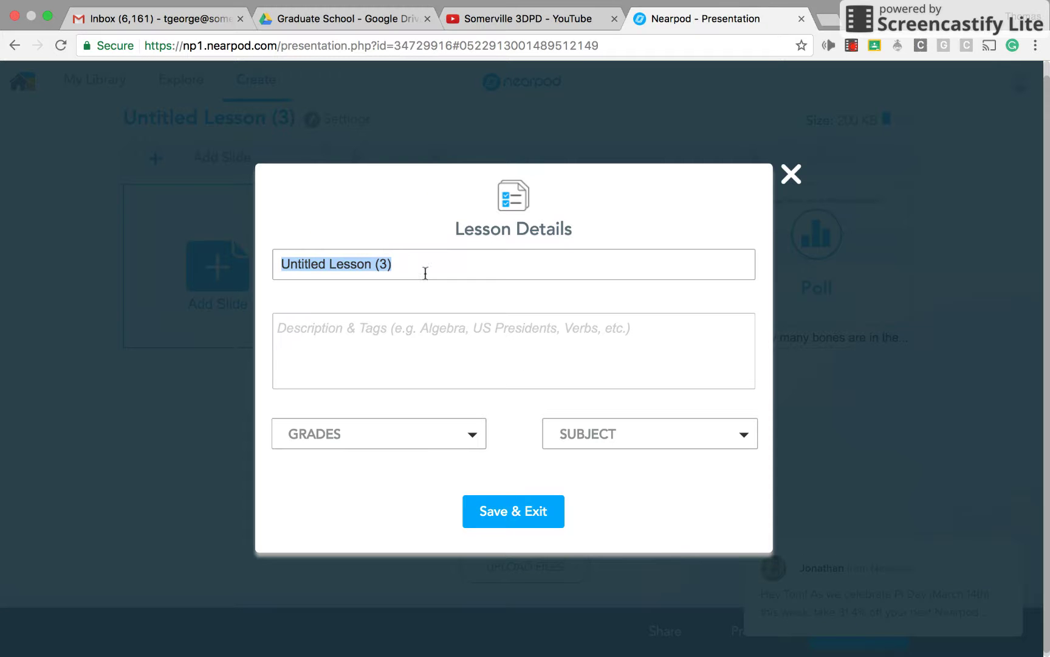
key(BackSpace)
text(8th Grade Health Demo)
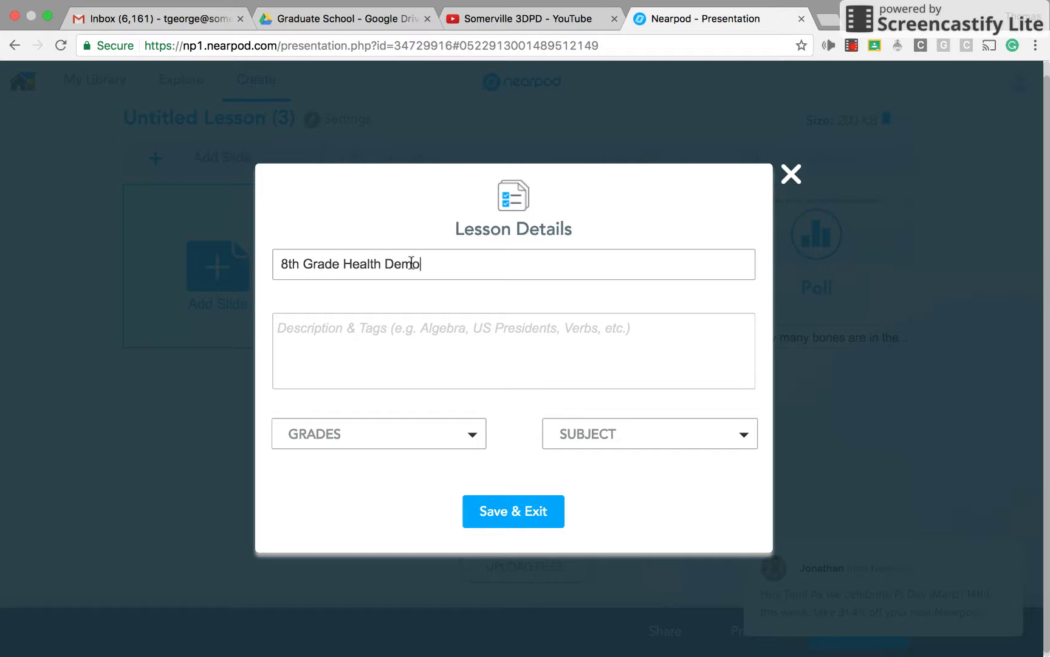
- Assign the lesson to 8th grade and the Health subject, then save it and exit the editor
click(474, 433)
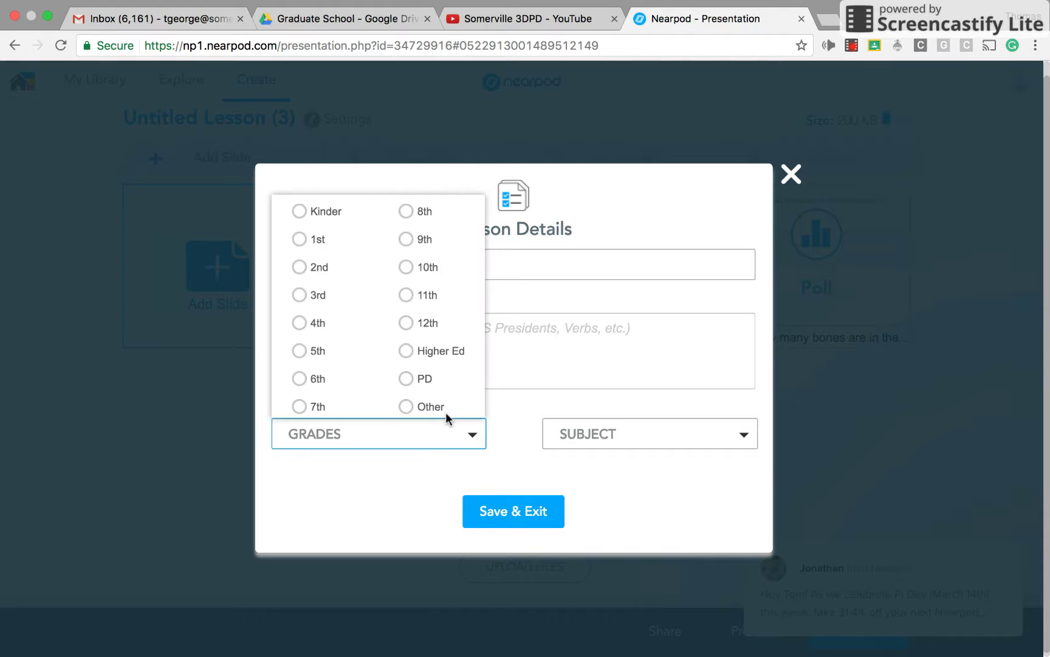
click(405, 214)
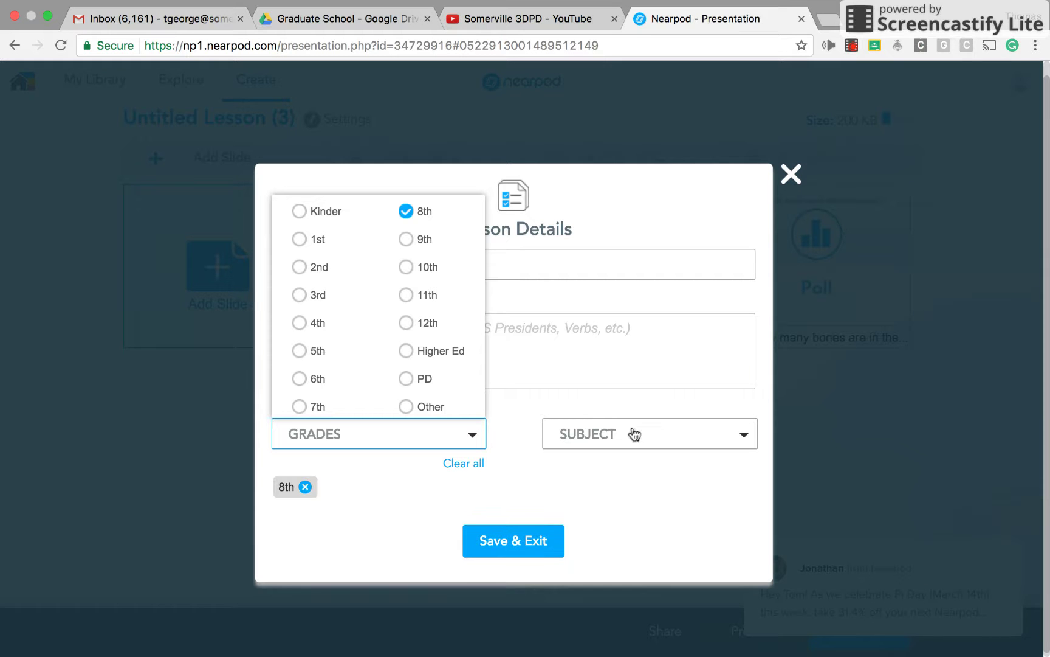
click(687, 446)
click(731, 301)
click(505, 545)
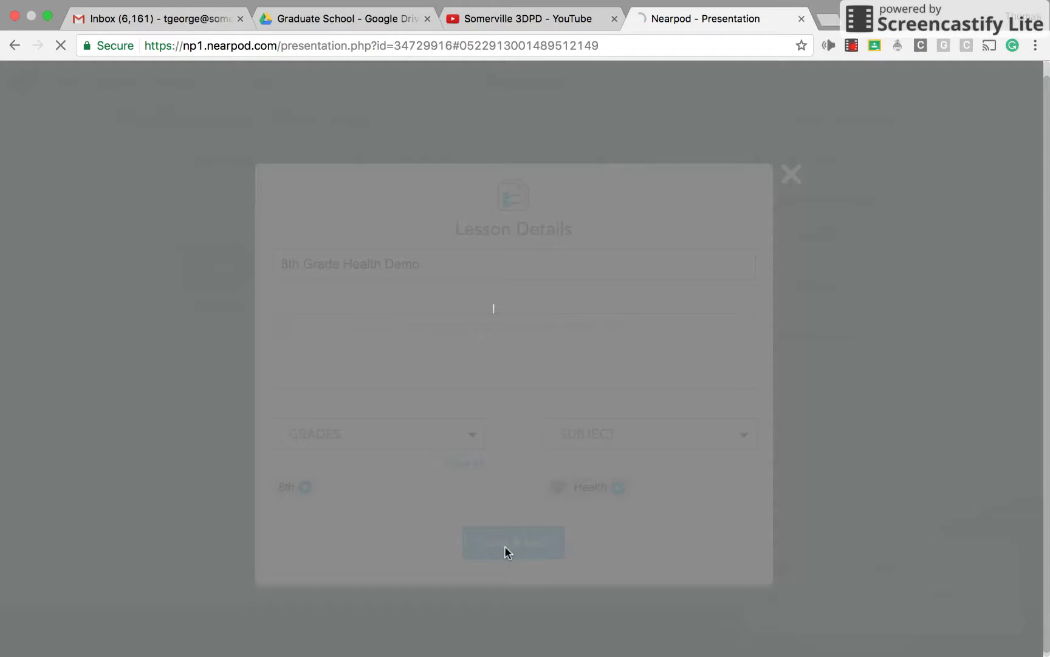